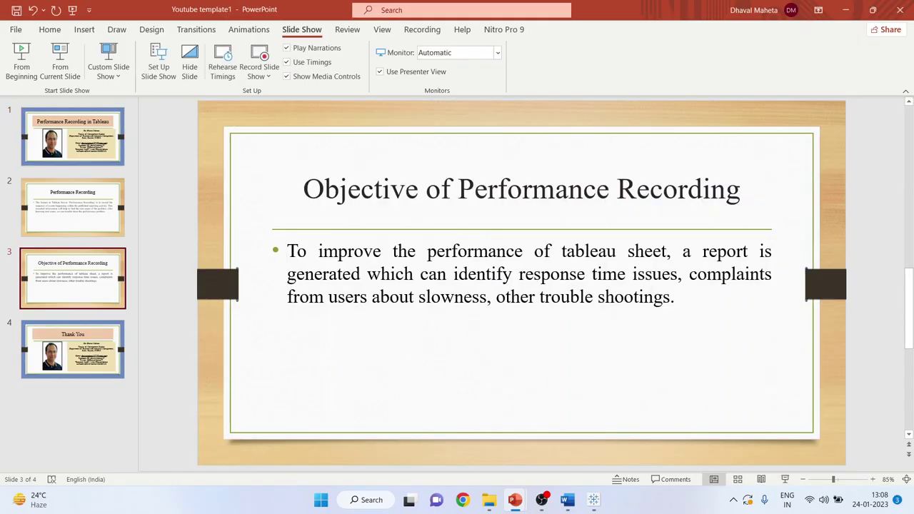
# Switch to the Tableau workbook Book1 and start a performance recording.
pyautogui.click(594, 500)
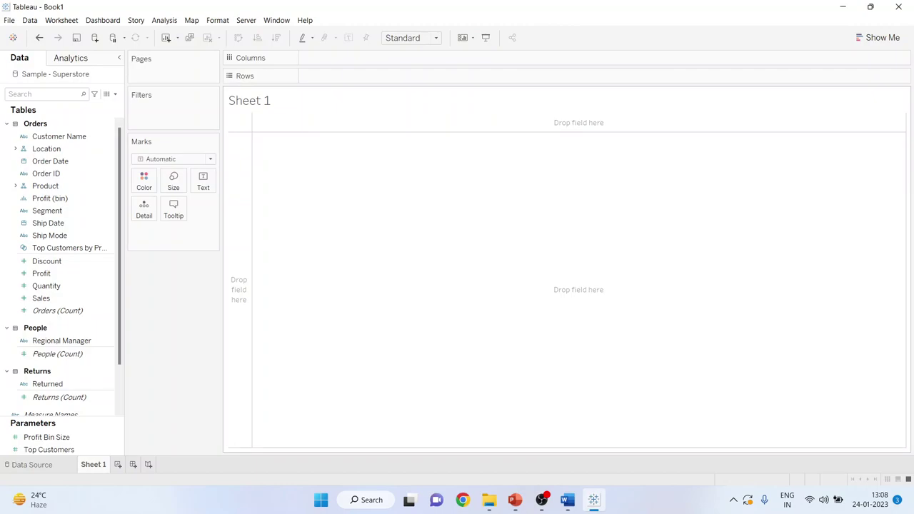
pyautogui.click(305, 20)
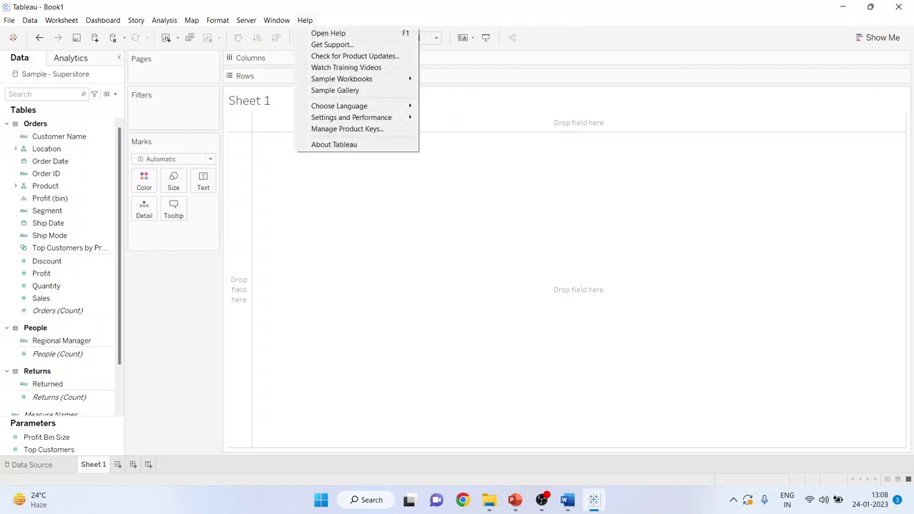
pyautogui.moveTo(351, 117)
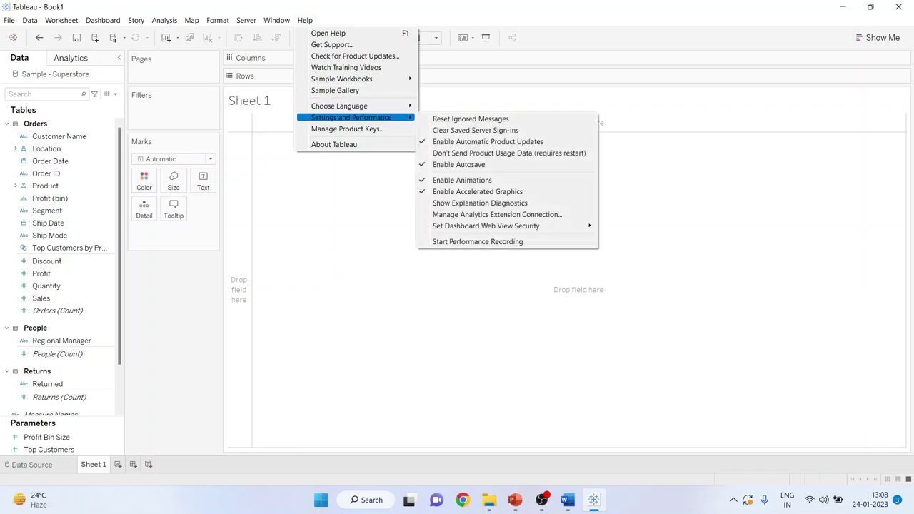
pyautogui.click(478, 242)
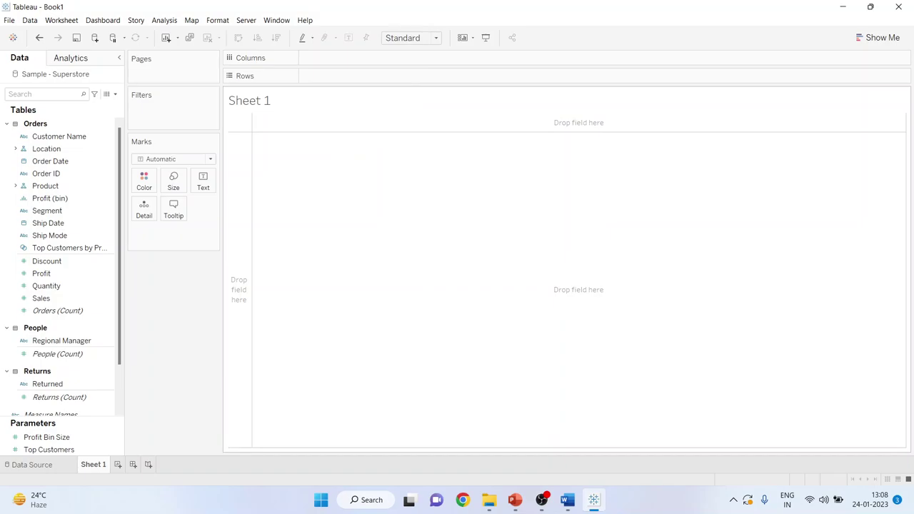
# Build a bar chart of Sales by Segment on Sheet 1, fitted to Entire View and coloured by product Category.
pyautogui.moveTo(41, 297)
pyautogui.mouseDown()
pyautogui.moveTo(268, 157)
pyautogui.moveTo(307, 76)
pyautogui.mouseUp()
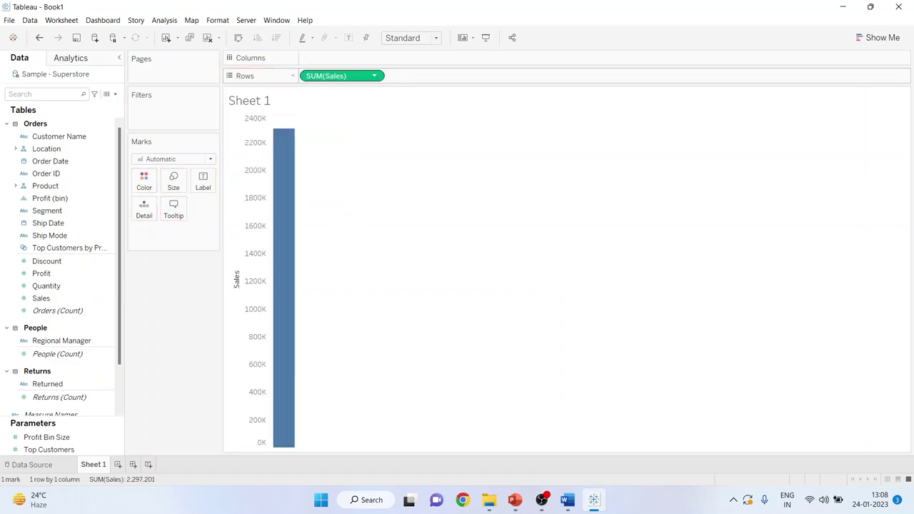
pyautogui.moveTo(65, 210); pyautogui.dragTo(304, 59)
pyautogui.click(411, 38)
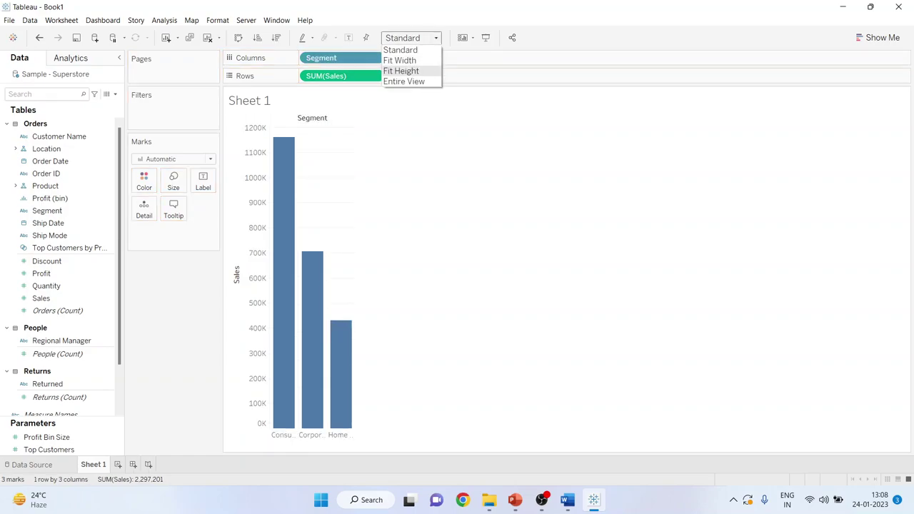
pyautogui.click(403, 82)
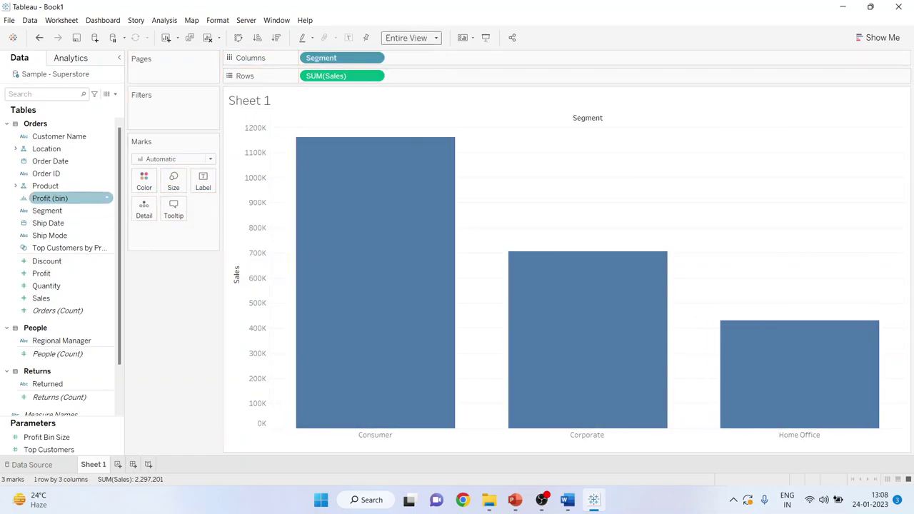
pyautogui.click(16, 186)
pyautogui.moveTo(55, 199); pyautogui.dragTo(144, 180)
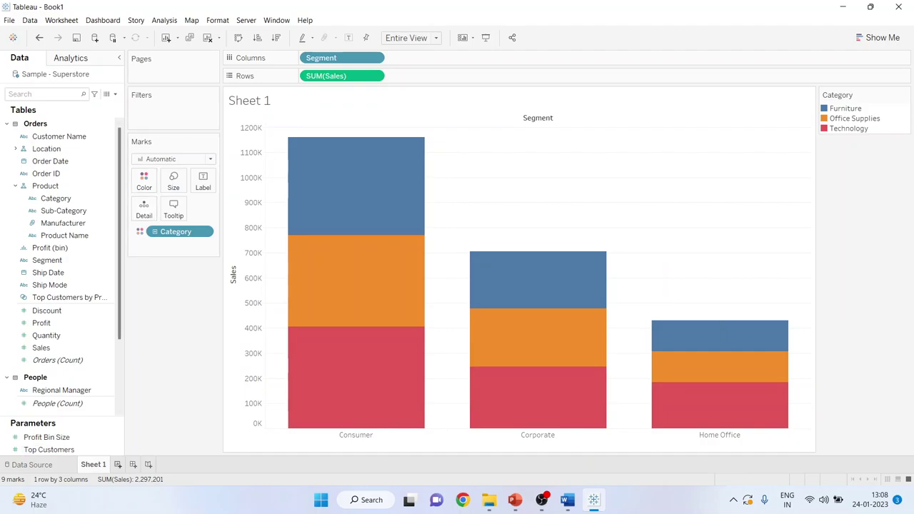
# Add a new worksheet and chart Sales by Country/Region as a vertical bar, with Country/Region in columns and Sales in rows.
pyautogui.hotkey('ctrl', 'm')
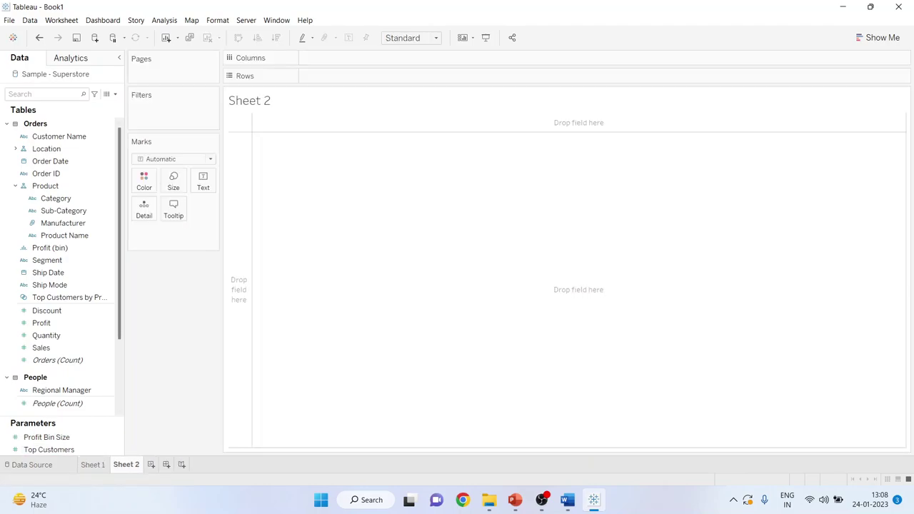
pyautogui.moveTo(47, 148); pyautogui.dragTo(317, 76)
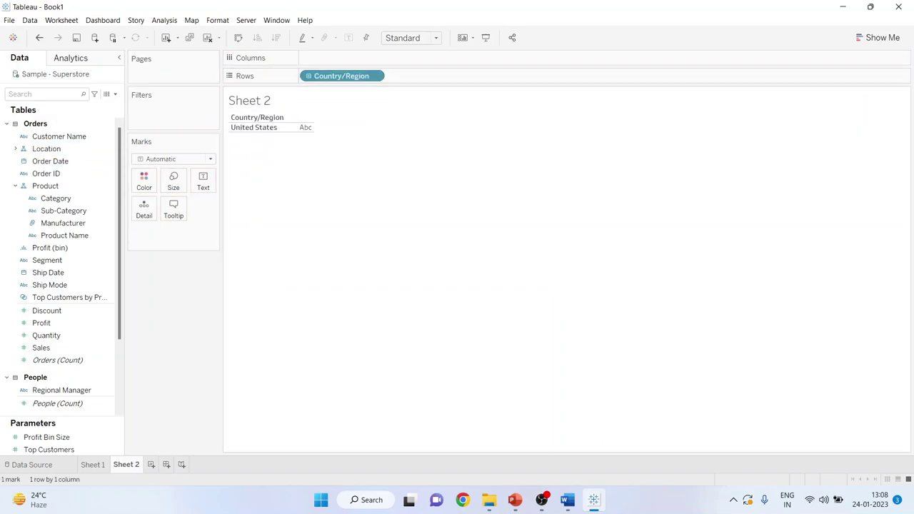
pyautogui.moveTo(40, 348); pyautogui.dragTo(336, 58)
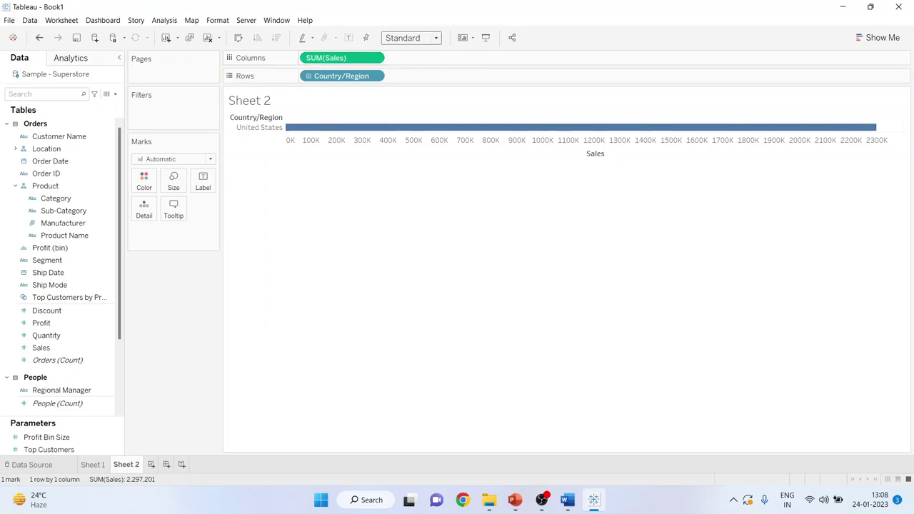
pyautogui.click(410, 38)
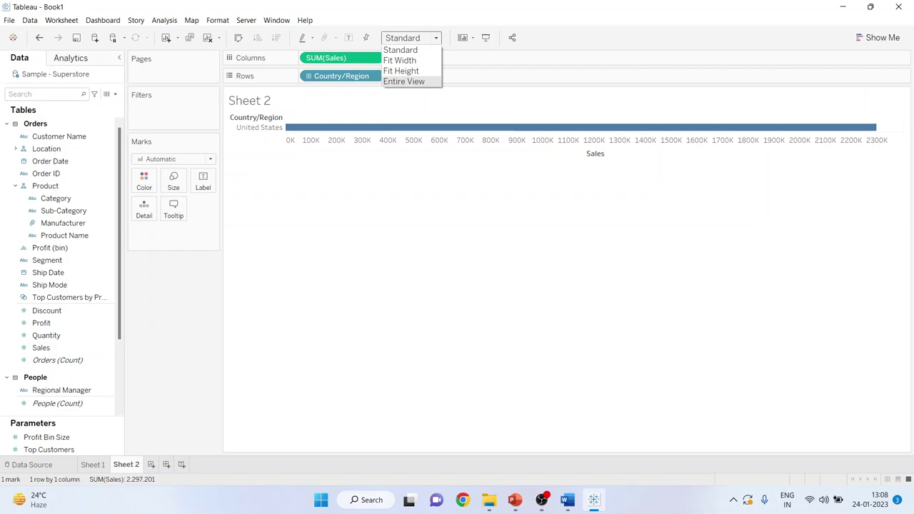
pyautogui.press('Escape')
pyautogui.hotkey('ctrl', 'w')
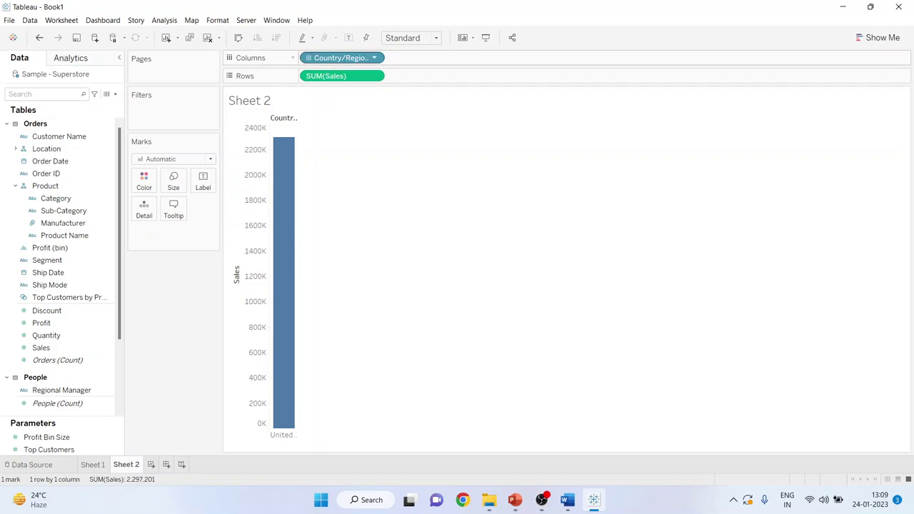
# Drill Country/Region down to Region, fit the chart to Entire View, and split the rows by Ship Mode.
pyautogui.click(309, 58)
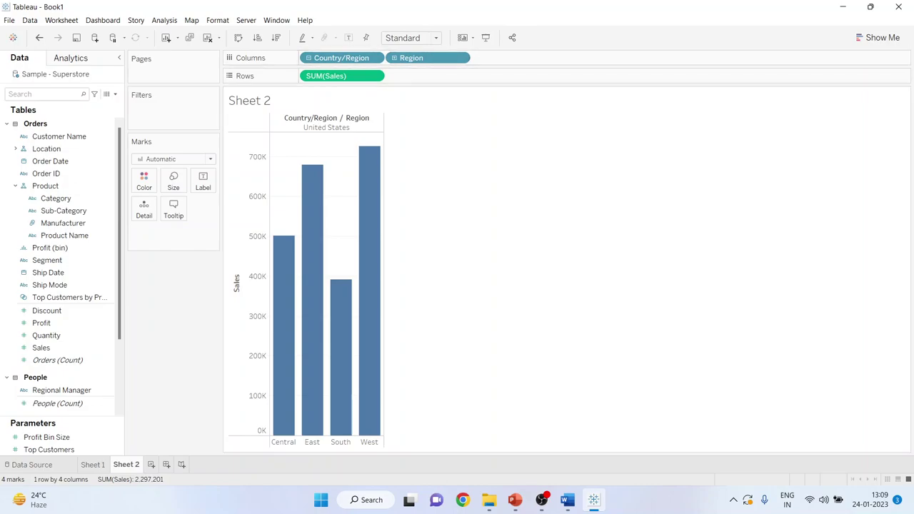
pyautogui.click(411, 38)
pyautogui.click(403, 82)
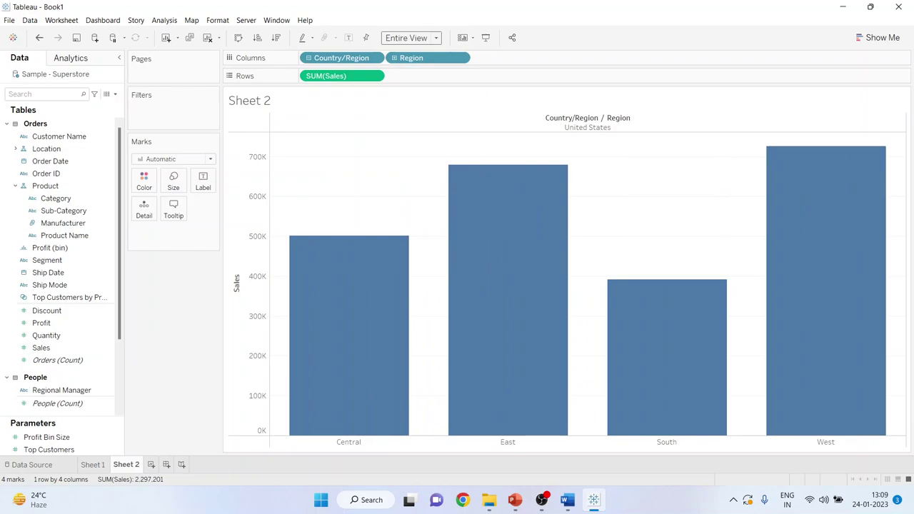
pyautogui.moveTo(50, 285); pyautogui.dragTo(400, 77)
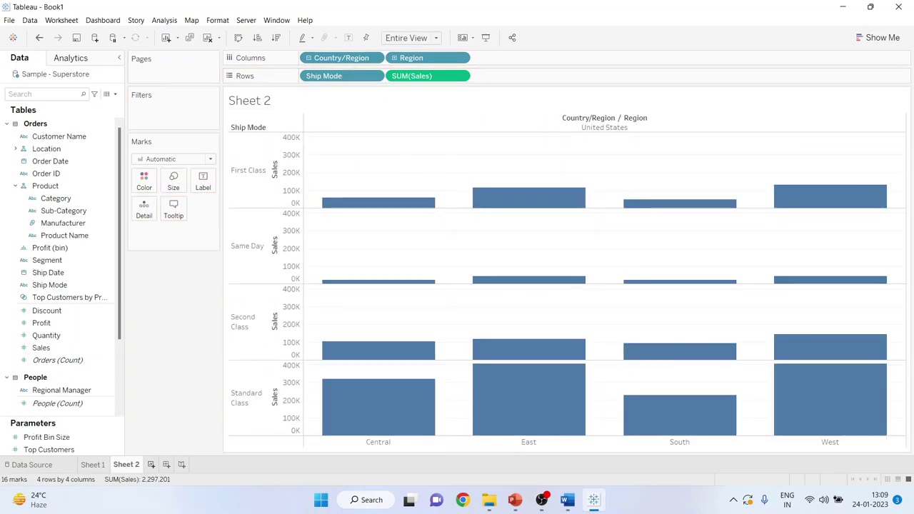
# Add a third worksheet and build a map of State labelled with Sales and coloured by Profit.
pyautogui.hotkey('ctrl', 'm')
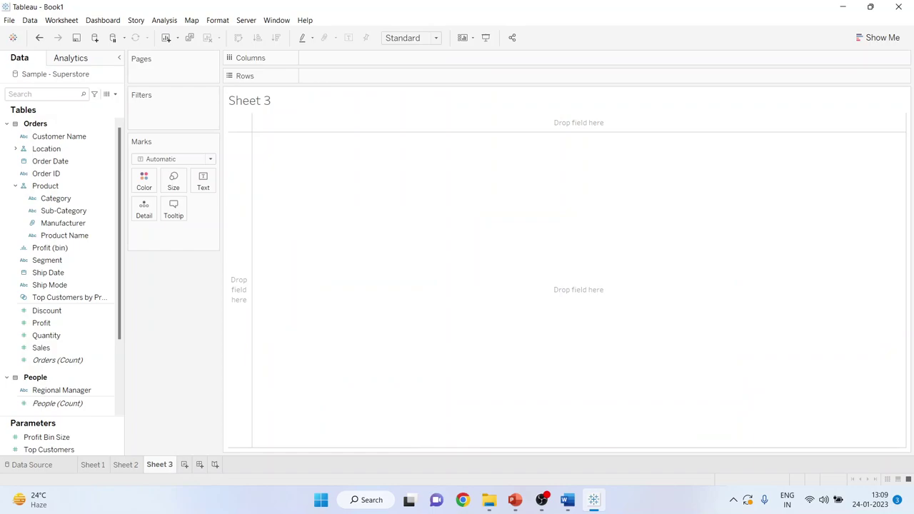
pyautogui.hotkey('ctrl', 'z')
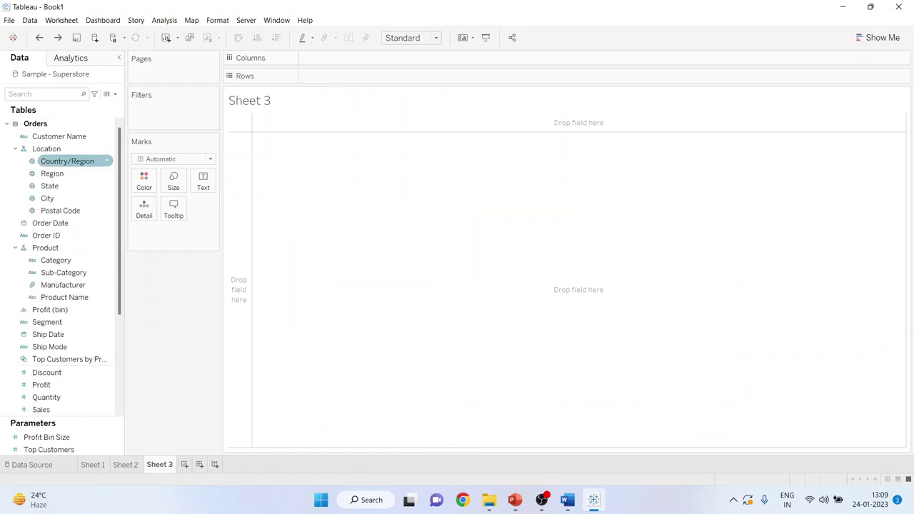
pyautogui.click(50, 186)
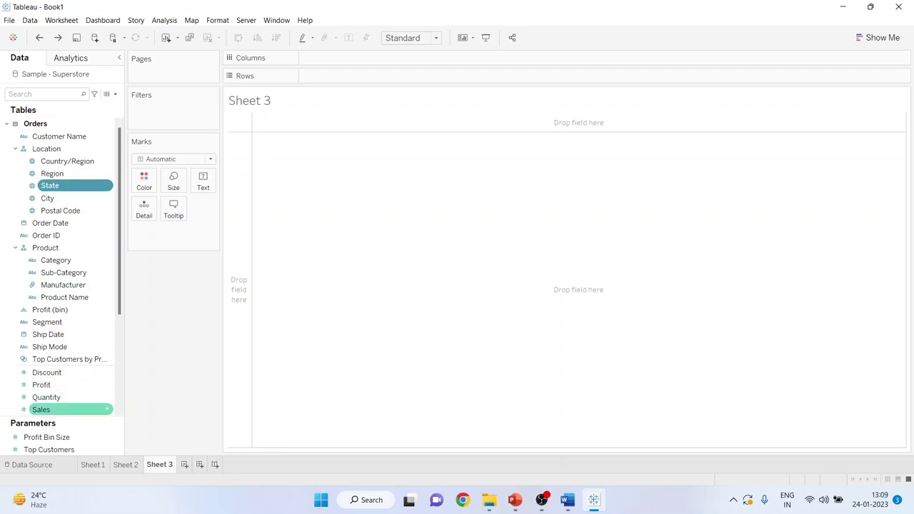
pyautogui.keyDown('ctrl'); pyautogui.click(50, 409); pyautogui.keyUp('ctrl')
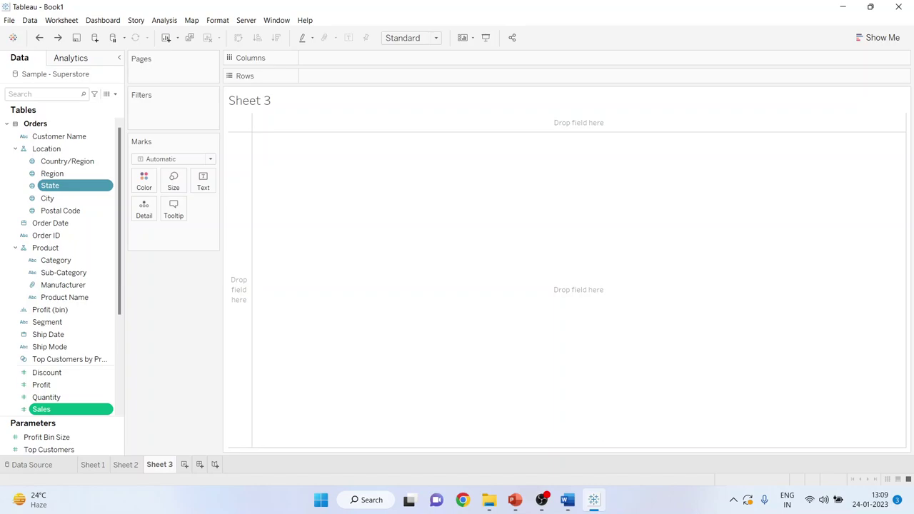
pyautogui.moveTo(41, 409); pyautogui.dragTo(406, 255)
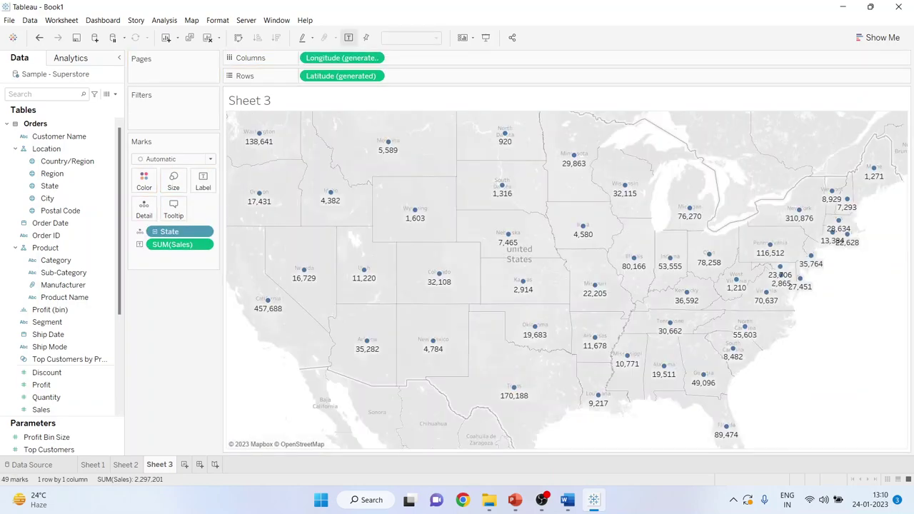
pyautogui.moveTo(41, 385); pyautogui.dragTo(143, 182)
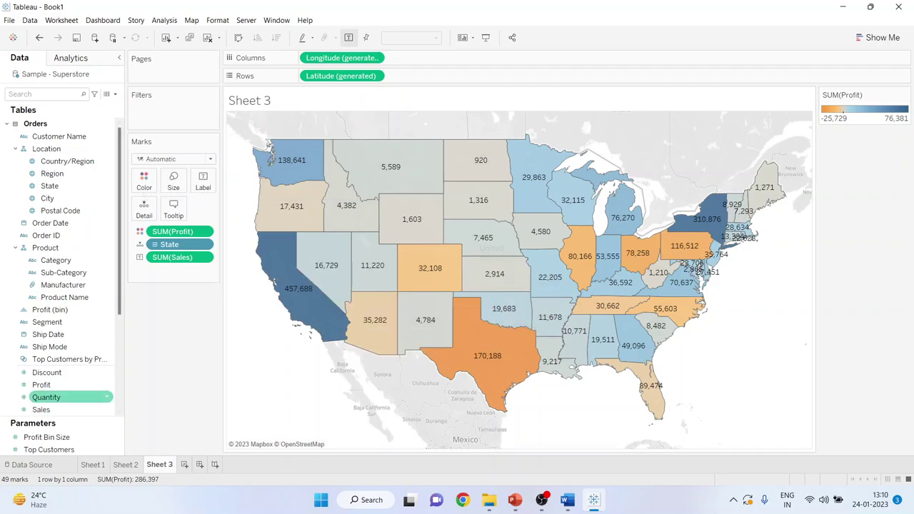
# Try sizing the map marks by Quantity, and undo it.
pyautogui.moveTo(46, 397); pyautogui.dragTo(173, 182)
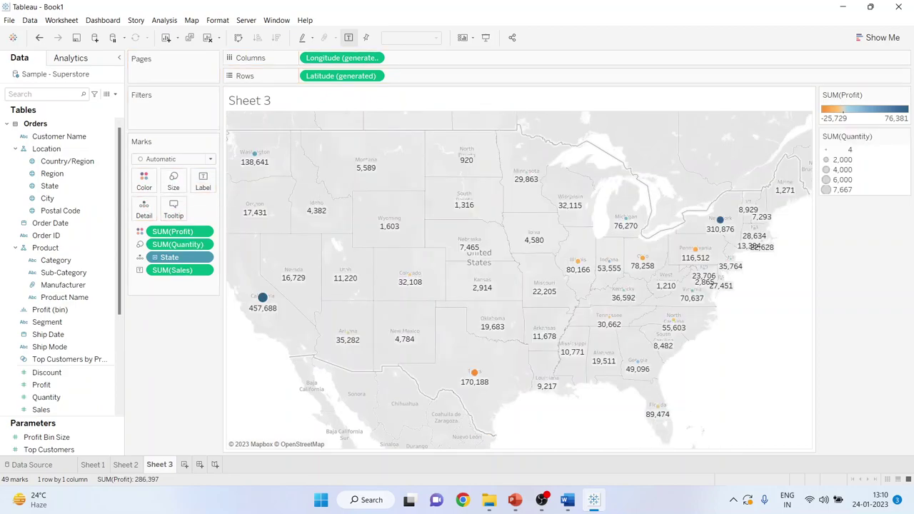
pyautogui.hotkey('ctrl', 'z')
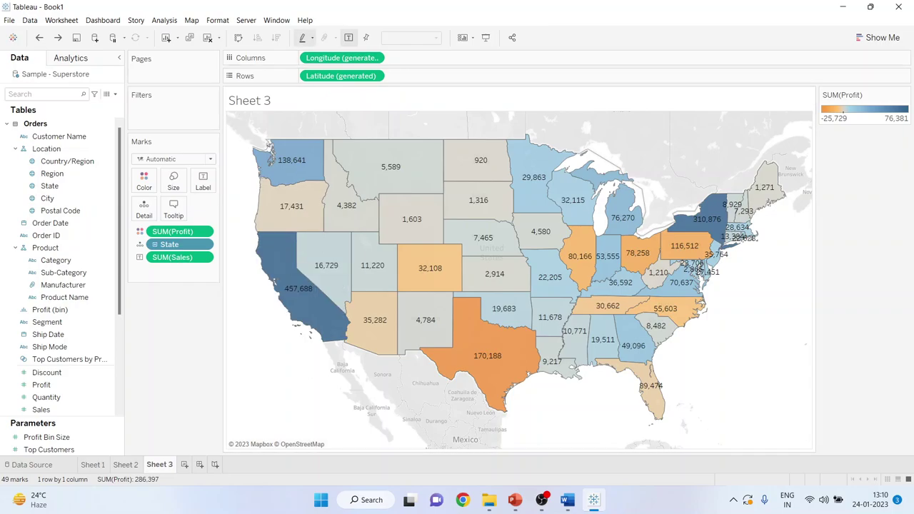
# Stop the performance recording and maximize the generated PerformanceRecording workbook, closing the update notice without installing.
pyautogui.click(305, 20)
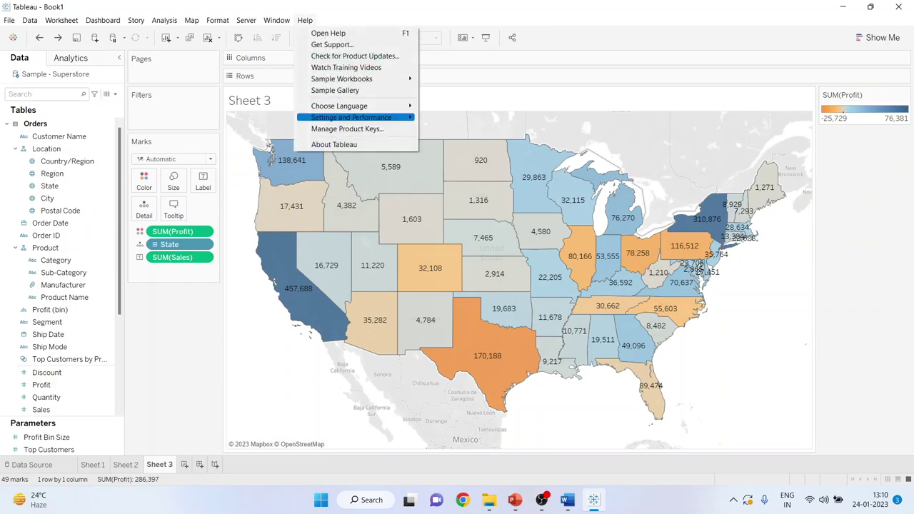
pyautogui.moveTo(351, 117)
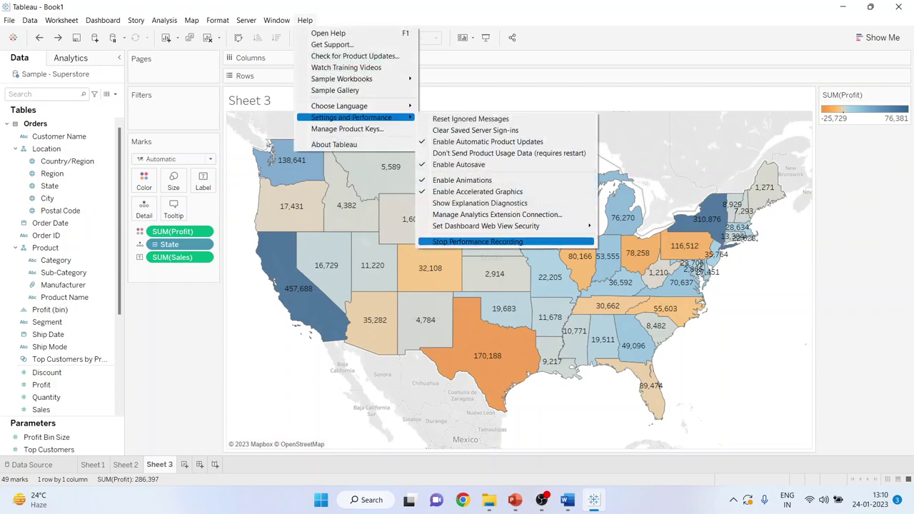
pyautogui.click(477, 241)
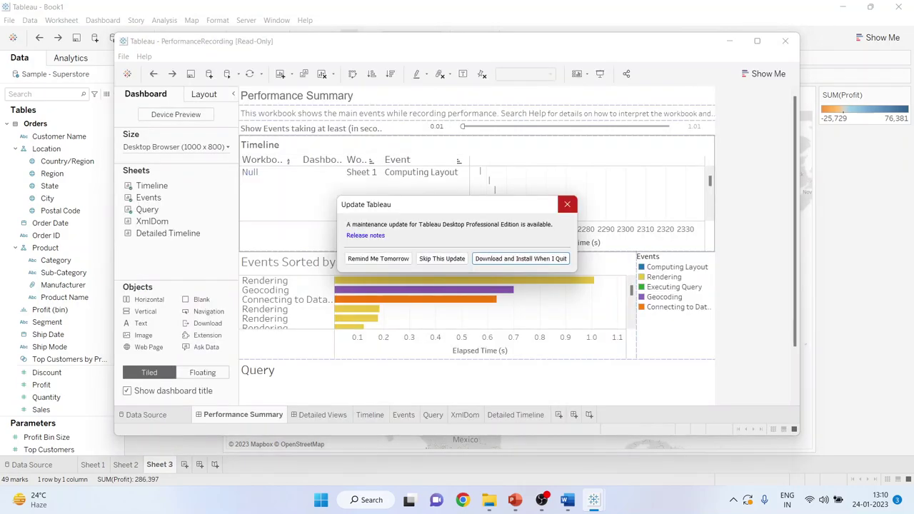
pyautogui.click(567, 204)
pyautogui.click(757, 41)
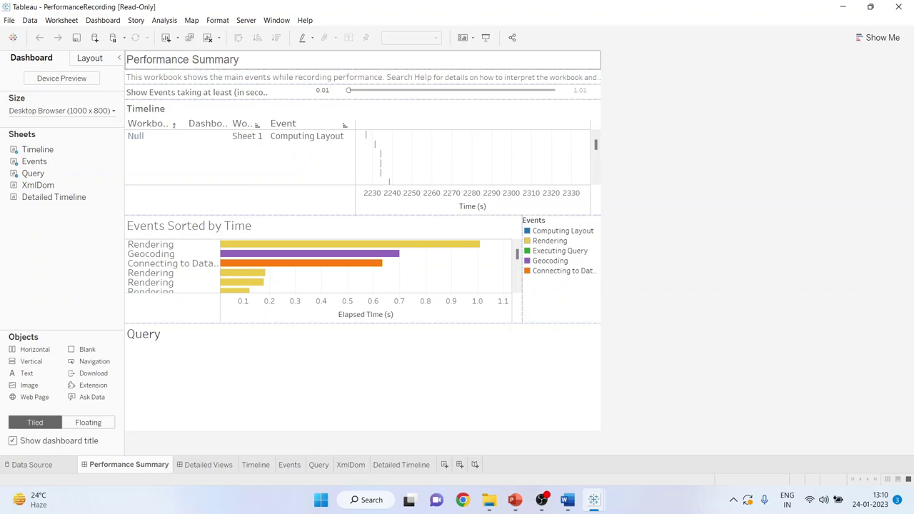
# Examine the Performance Summary dashboard's Timeline and event sections and the Detailed Views dashboard, and return to Performance Summary.
pyautogui.click(182, 60)
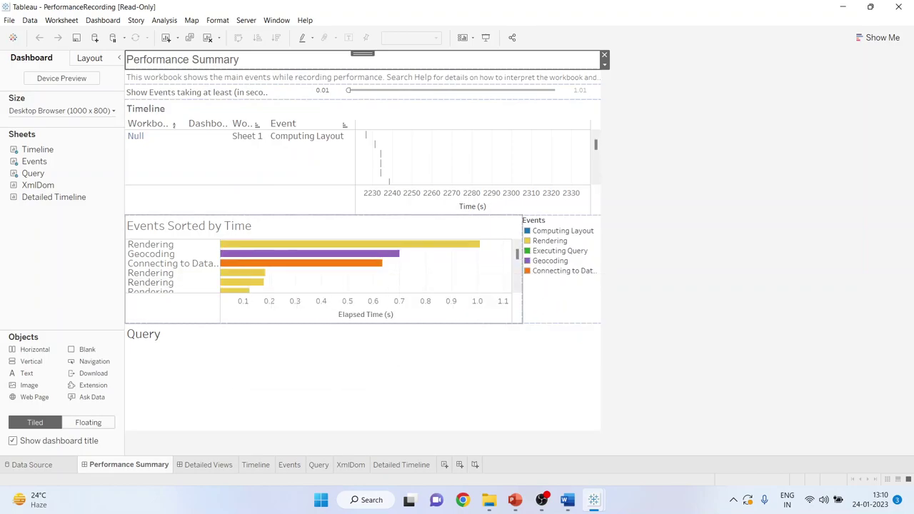
pyautogui.moveTo(274, 244)
pyautogui.click(274, 164)
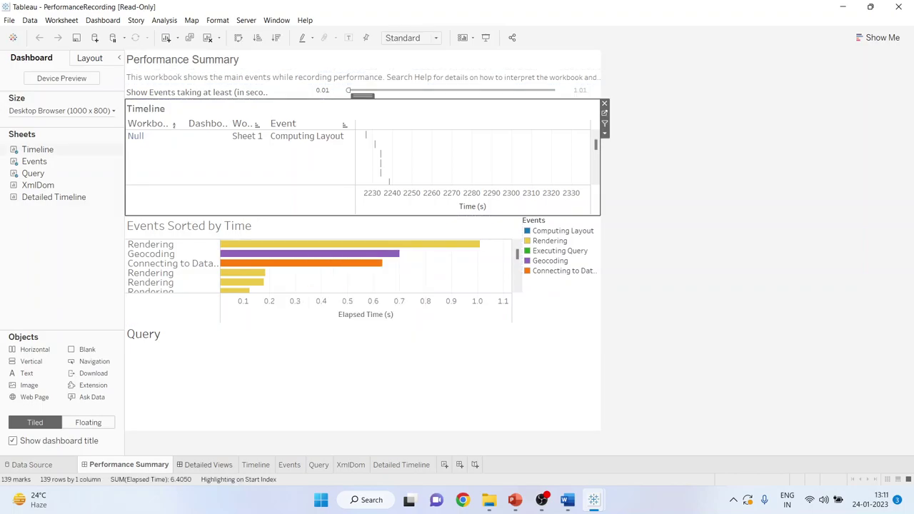
pyautogui.click(207, 464)
pyautogui.click(128, 465)
pyautogui.hotkey('ctrl', 'Tab')
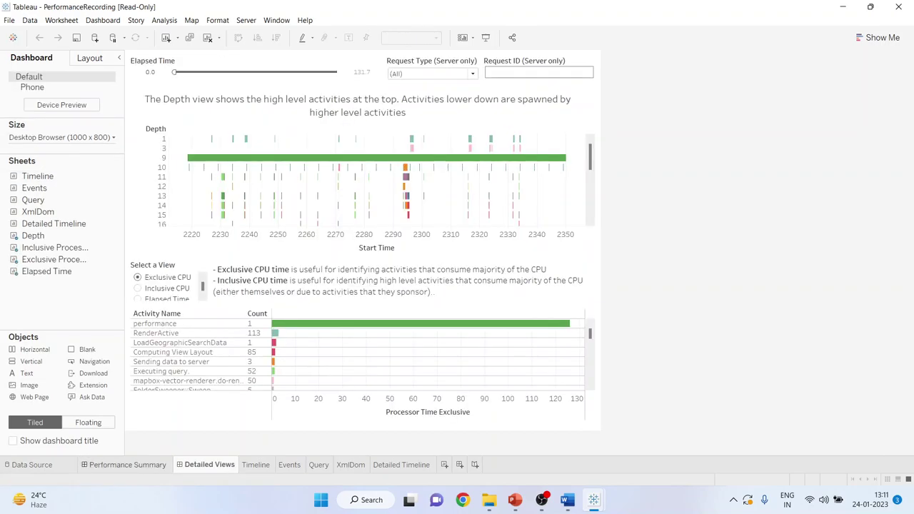
pyautogui.hotkey('ctrl', 'shift', 'Tab')
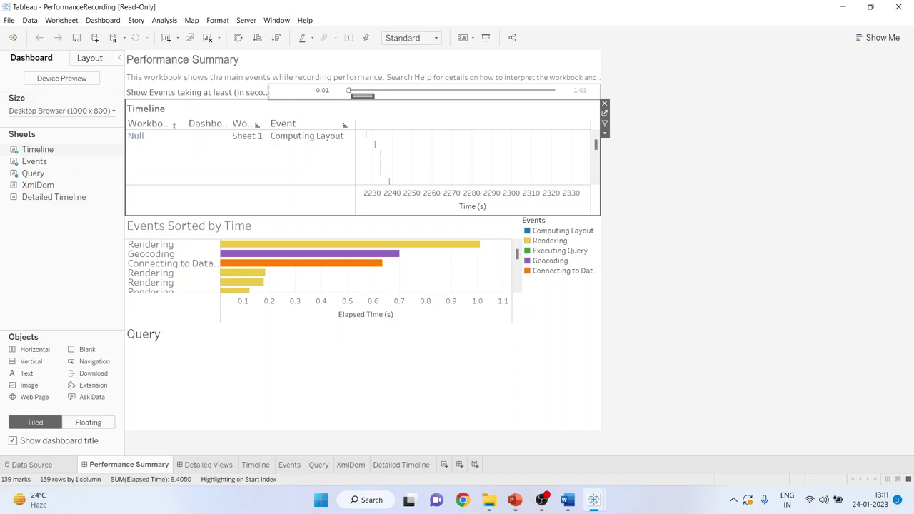
# Filter the Performance Summary by minimum event duration, trying 0.31 and 0.85 seconds, and finish with the threshold at 0.00.
pyautogui.moveTo(349, 91); pyautogui.dragTo(410, 91)
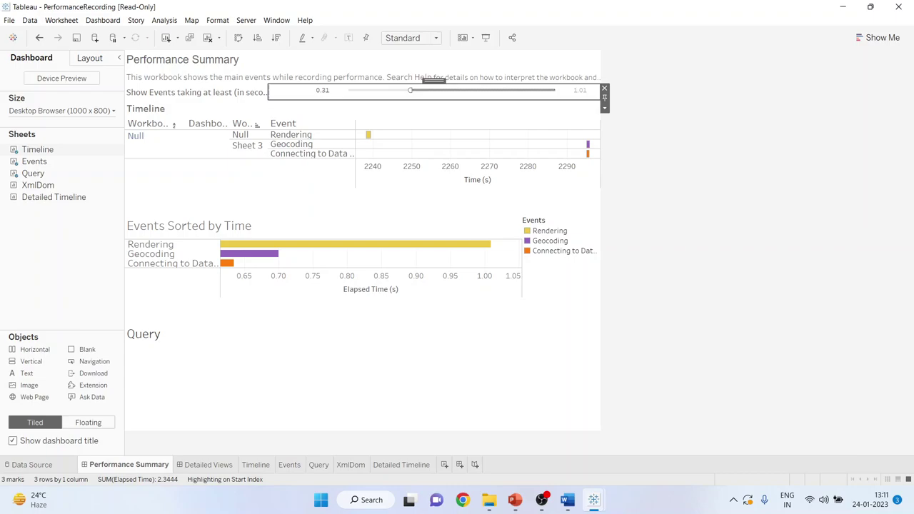
pyautogui.moveTo(411, 91); pyautogui.dragTo(452, 91)
pyautogui.moveTo(452, 90); pyautogui.dragTo(521, 90)
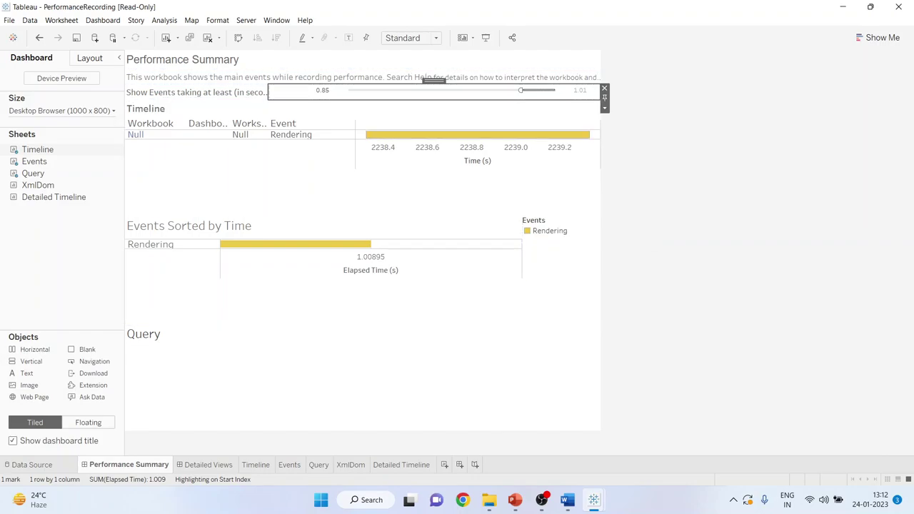
pyautogui.moveTo(521, 90); pyautogui.dragTo(346, 90)
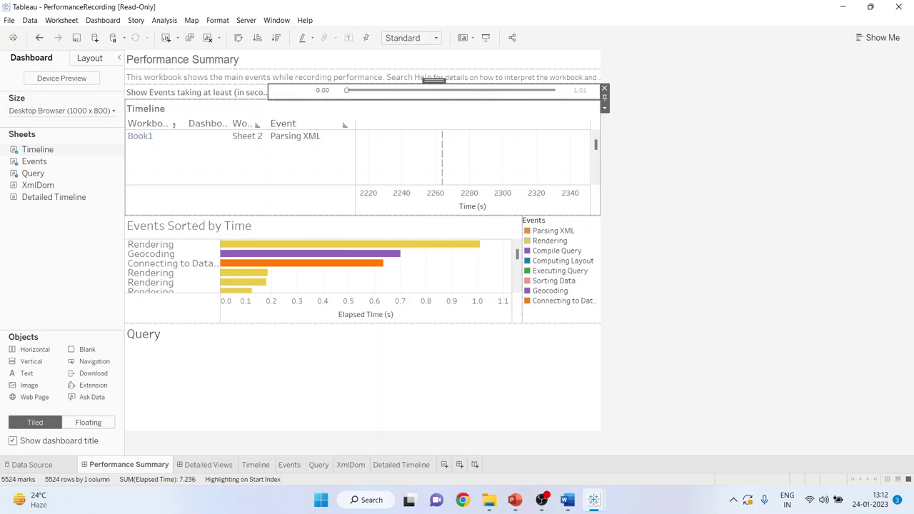
# Filter the Performance Summary to events taking at least 0.93 seconds, and reset the threshold to 0.00.
pyautogui.moveTo(346, 90); pyautogui.dragTo(536, 90)
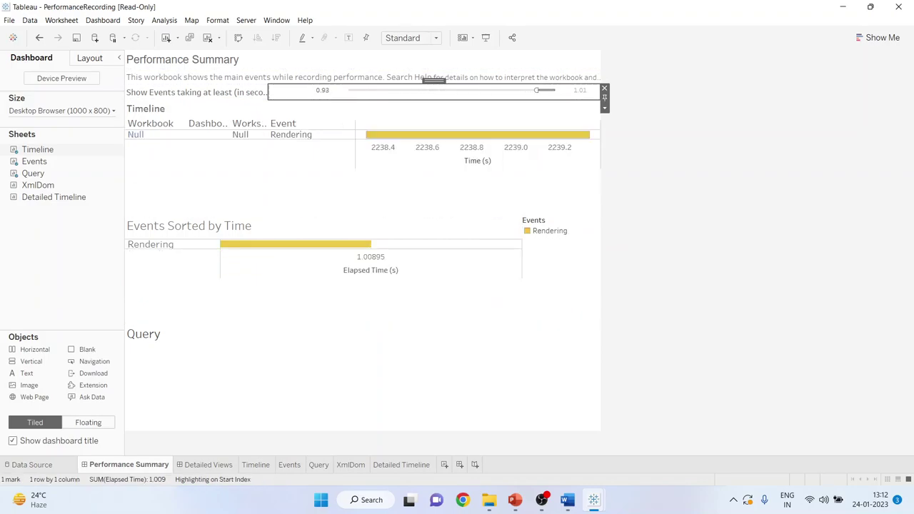
pyautogui.moveTo(345, 244)
pyautogui.moveTo(536, 90); pyautogui.dragTo(346, 90)
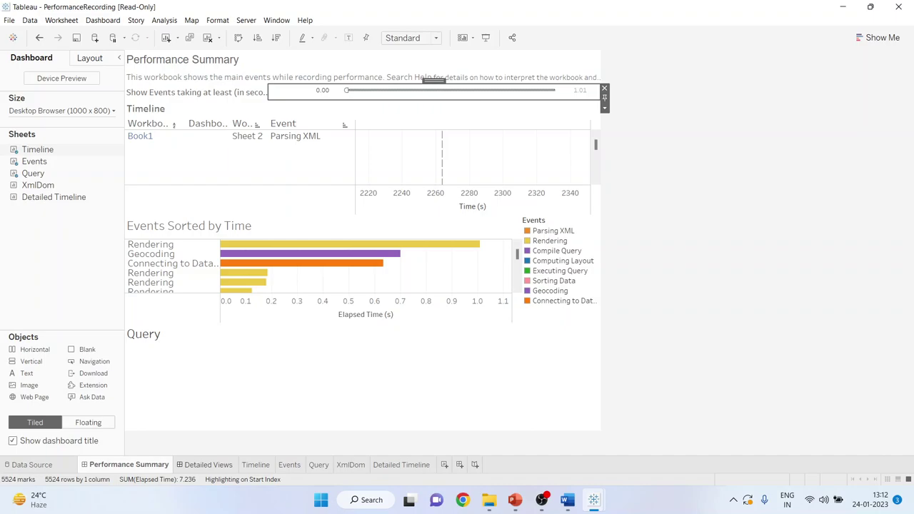
# Look through the Detailed Views, Timeline, Events and Query sheets, and return to the Performance Summary dashboard.
pyautogui.click(205, 465)
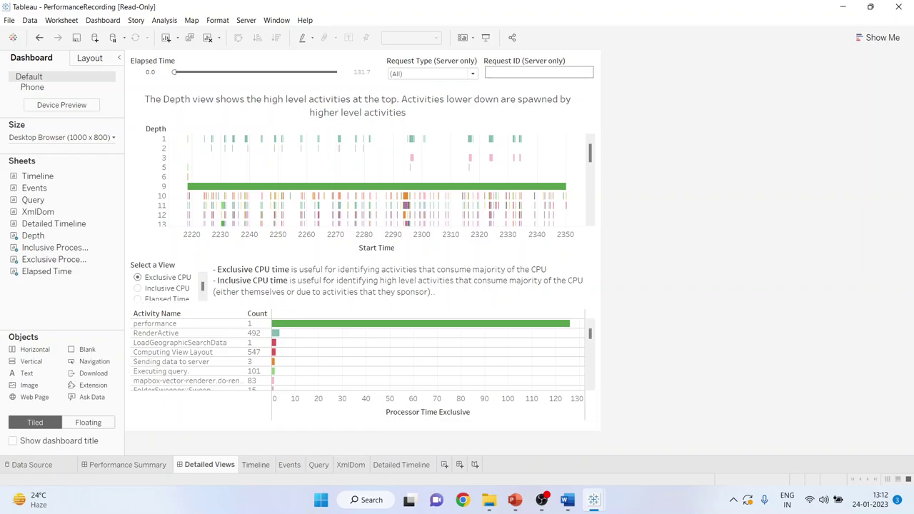
pyautogui.click(255, 465)
pyautogui.hotkey('ctrl', 'Tab')
pyautogui.hotkey('ctrl', 'Tab')
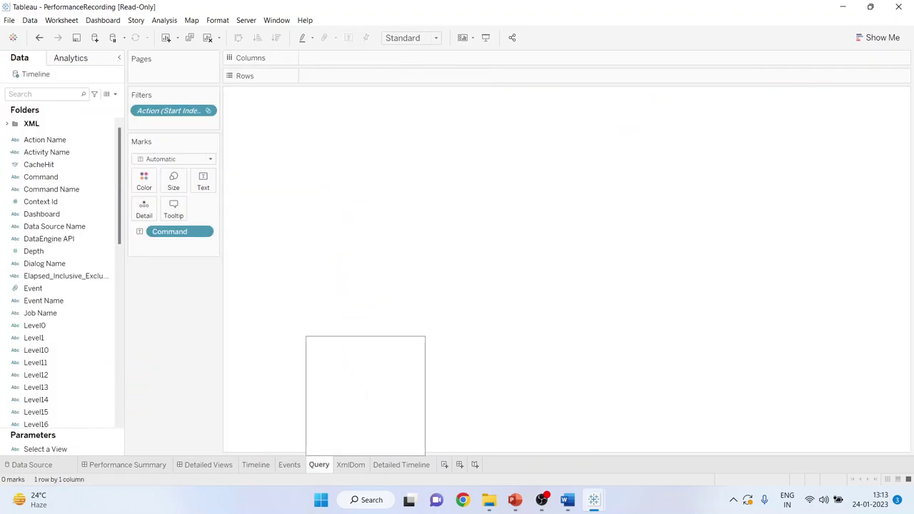
pyautogui.click(255, 465)
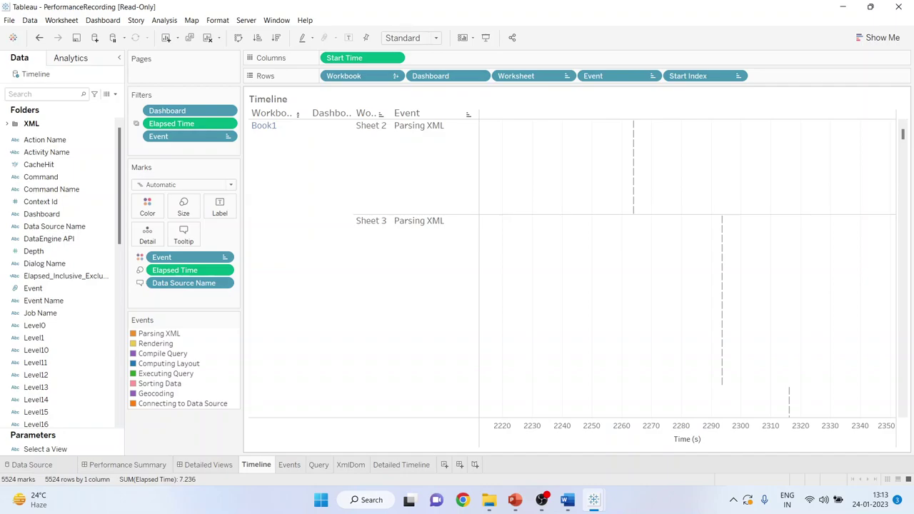
pyautogui.click(85, 465)
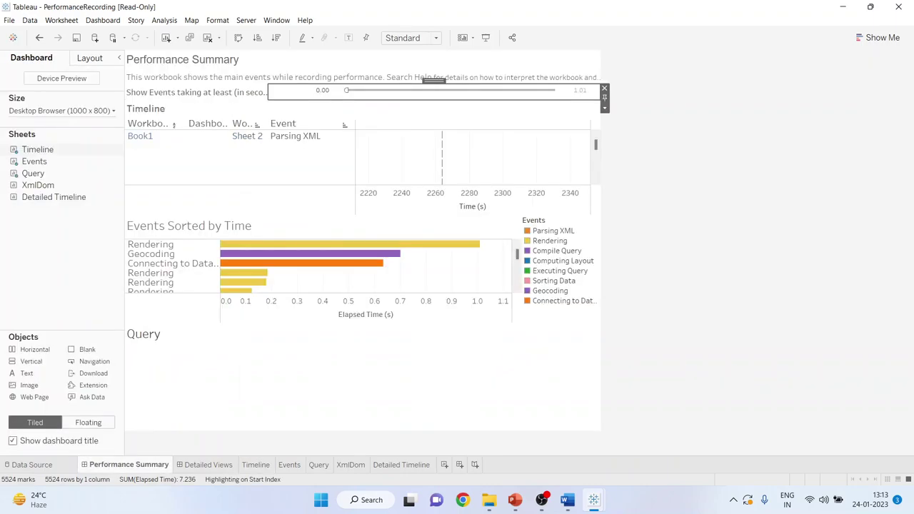
# Examine the Timeline, the Compile Query entry in the Events legend, and the full Events Sorted by Time list.
pyautogui.moveTo(280, 263)
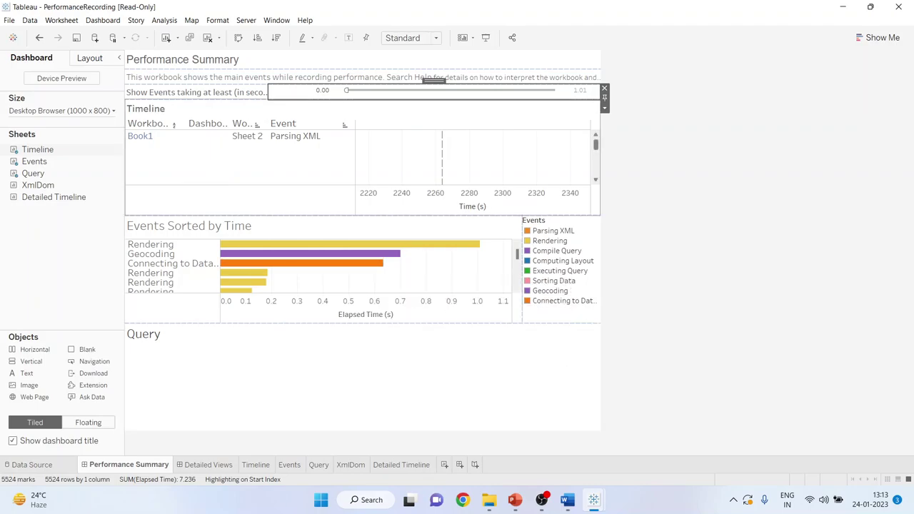
pyautogui.click(595, 144)
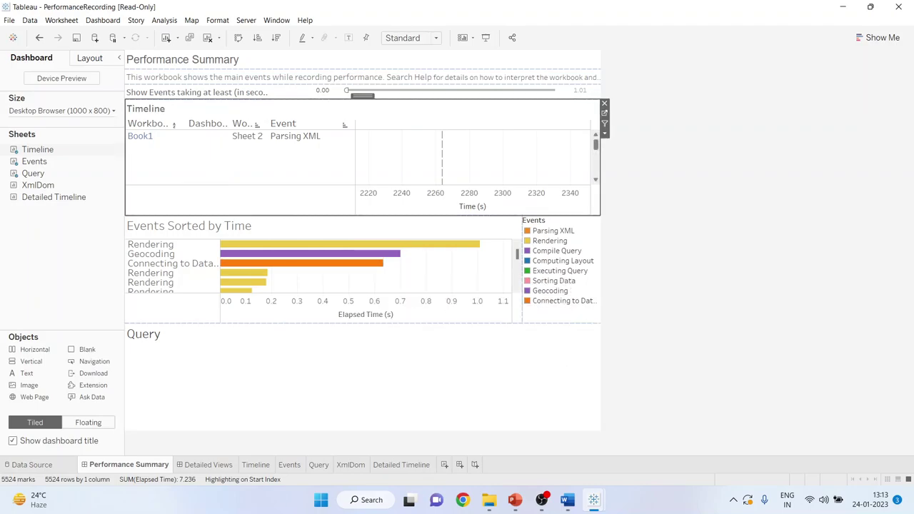
pyautogui.moveTo(596, 144)
pyautogui.mouseDown()
pyautogui.moveTo(596, 162)
pyautogui.moveTo(596, 144)
pyautogui.mouseUp()
pyautogui.scroll(1, 471, 157)
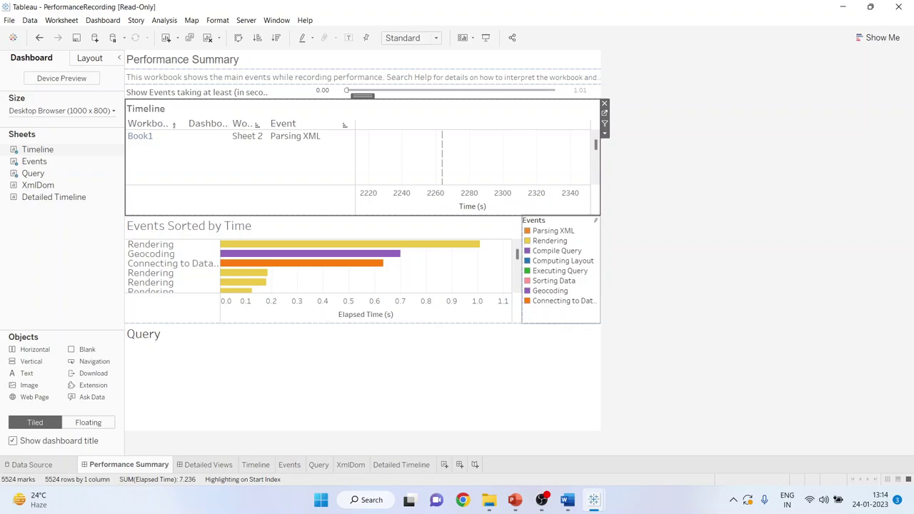
pyautogui.doubleClick(556, 251)
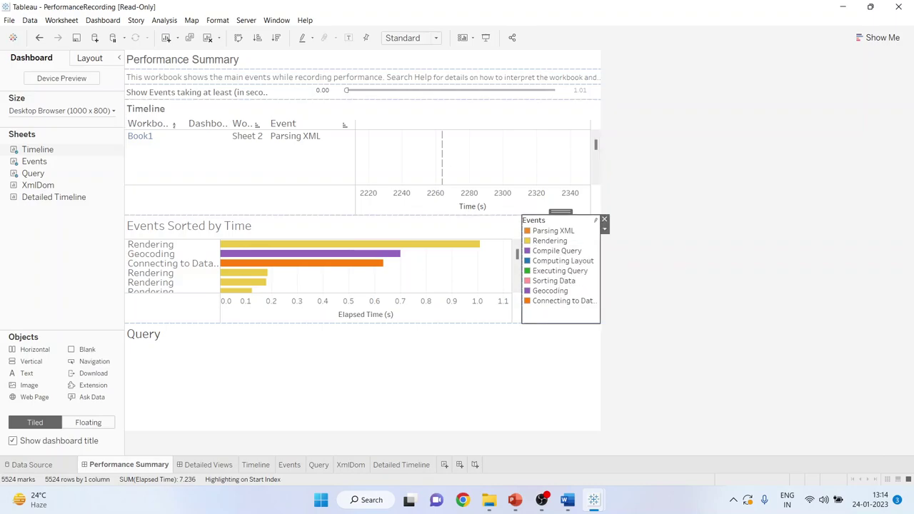
pyautogui.click(514, 339)
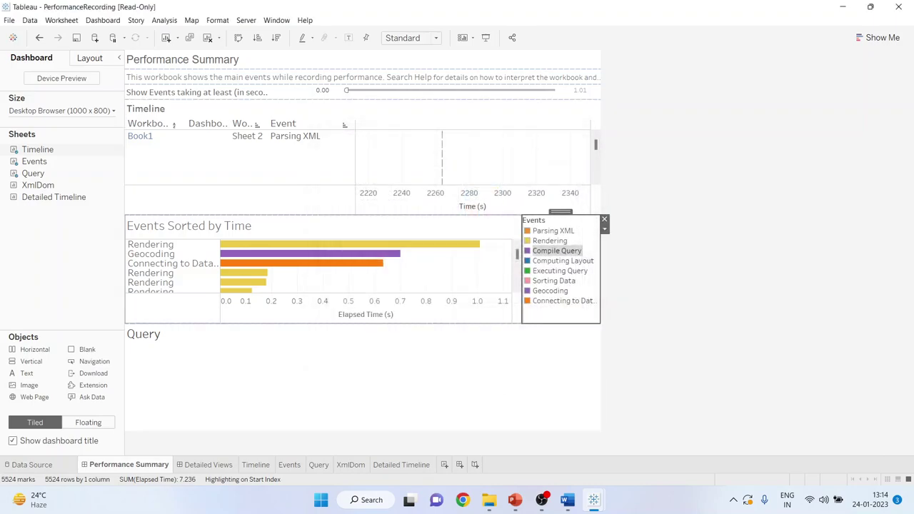
pyautogui.moveTo(517, 254); pyautogui.dragTo(517, 267)
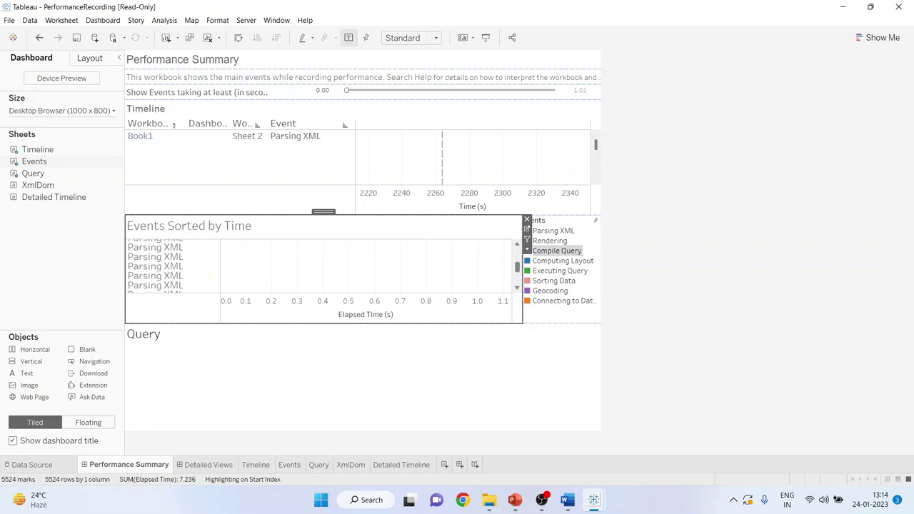
pyautogui.scroll(5, 322, 268)
pyautogui.scroll(-3, 321, 268)
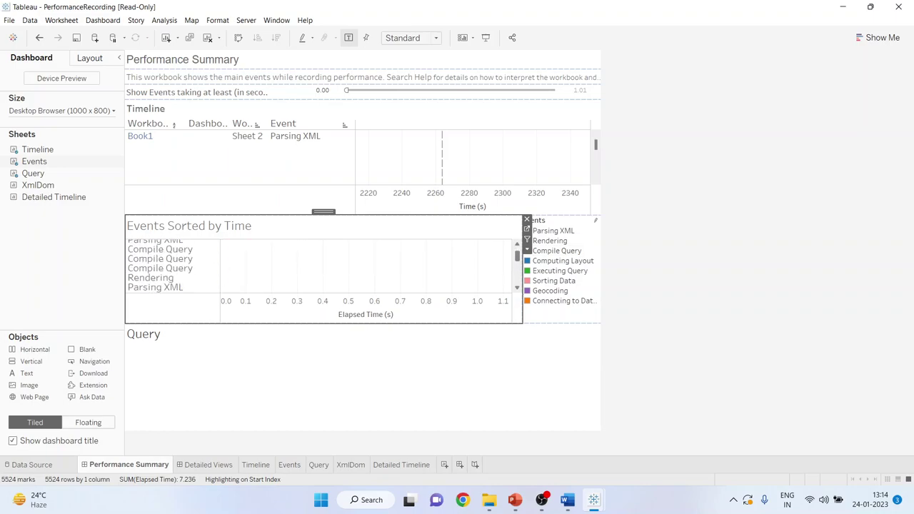
pyautogui.scroll(3, 321, 267)
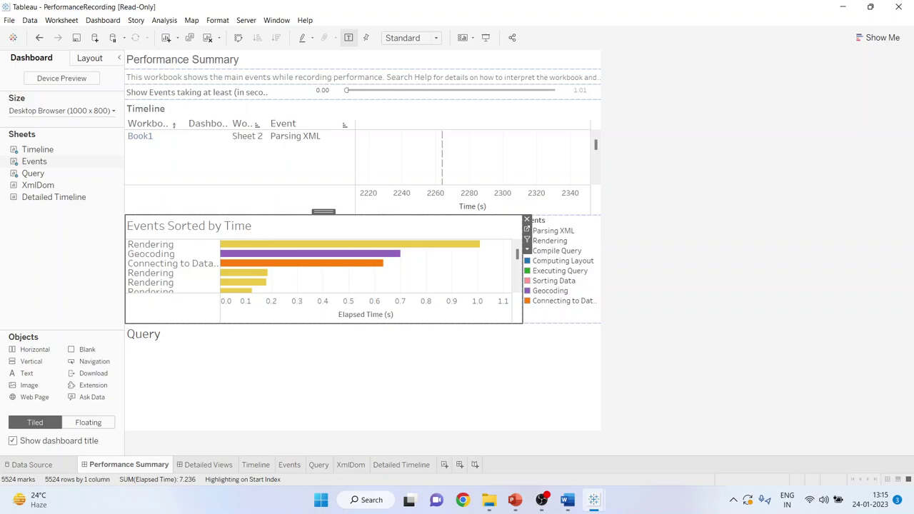
# Inspect individual activity marks at depths 1, 2, 10 and 12 in the Depth view of the Detailed Views dashboard.
pyautogui.click(255, 464)
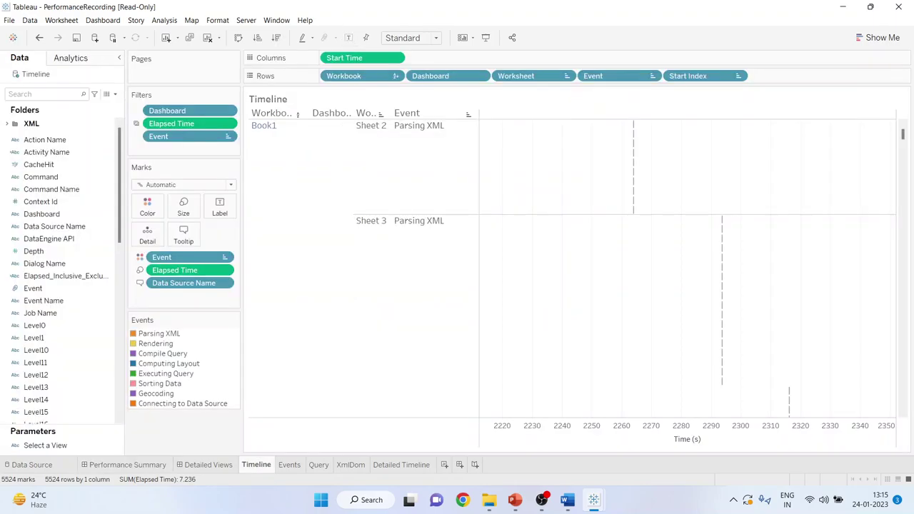
pyautogui.click(207, 465)
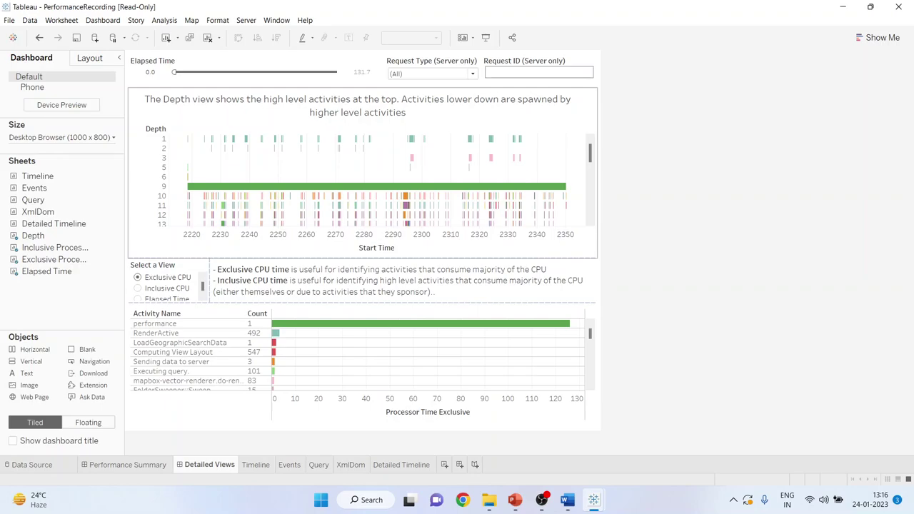
pyautogui.moveTo(370, 205)
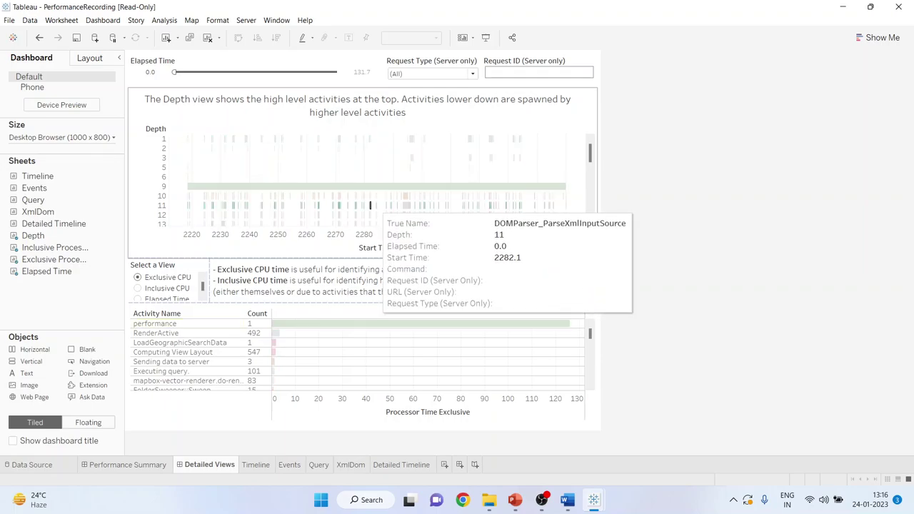
pyautogui.click(363, 148)
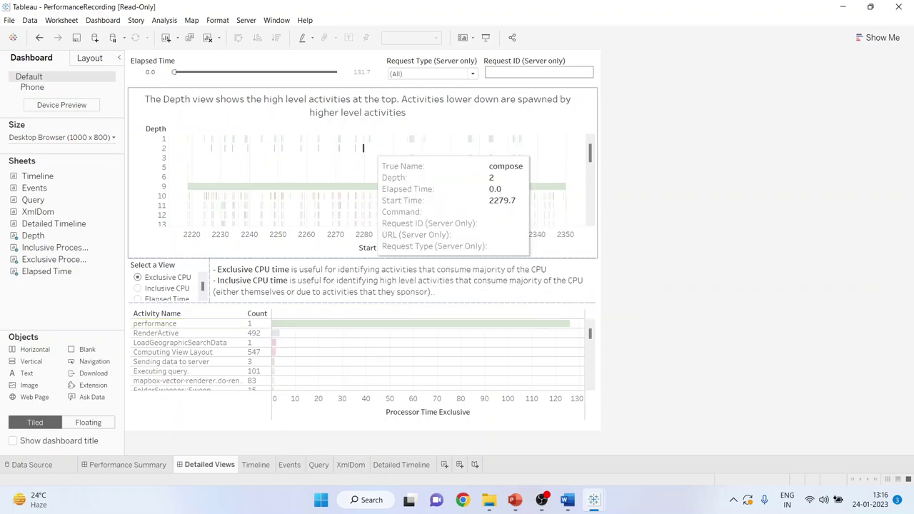
pyautogui.click(363, 148)
pyautogui.click(363, 215)
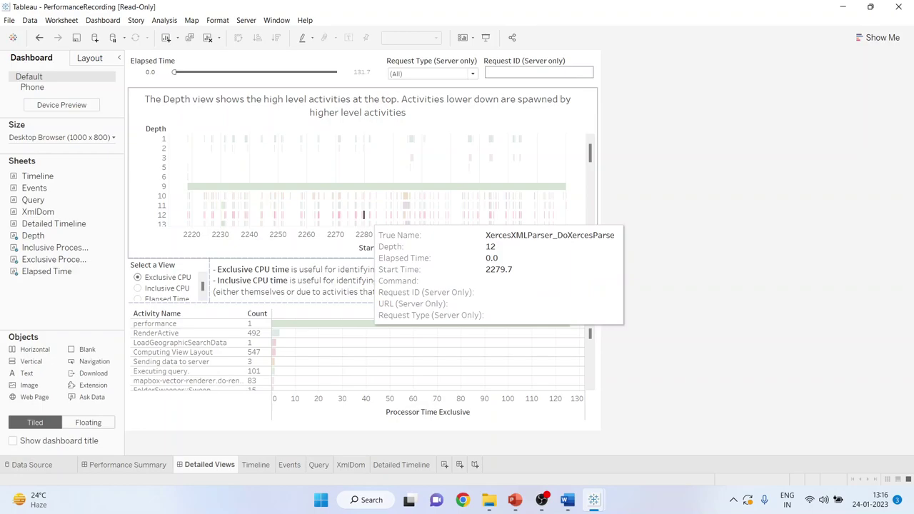
pyautogui.click(364, 215)
pyautogui.click(211, 139)
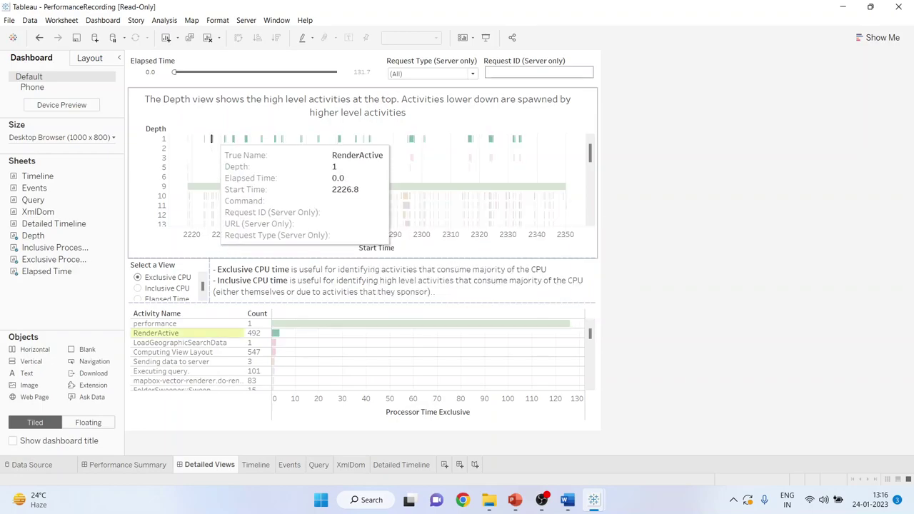
pyautogui.click(211, 140)
pyautogui.click(216, 195)
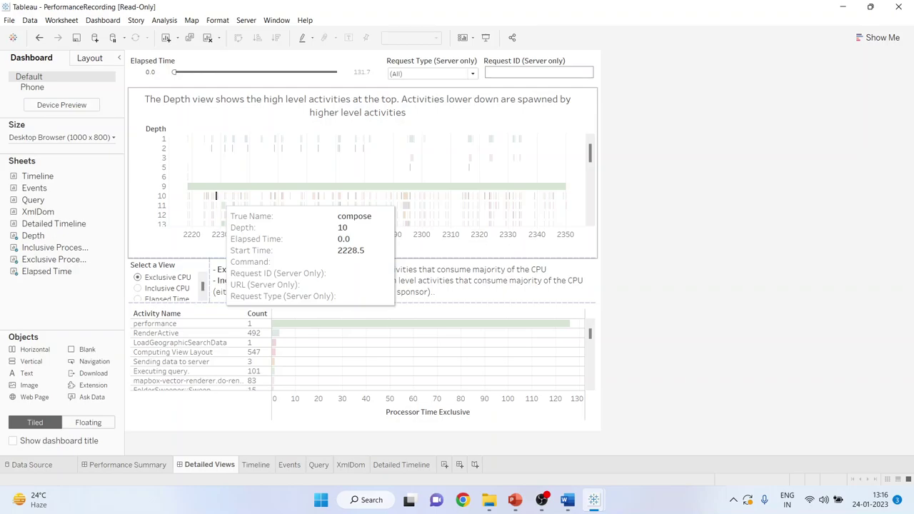
pyautogui.click(216, 196)
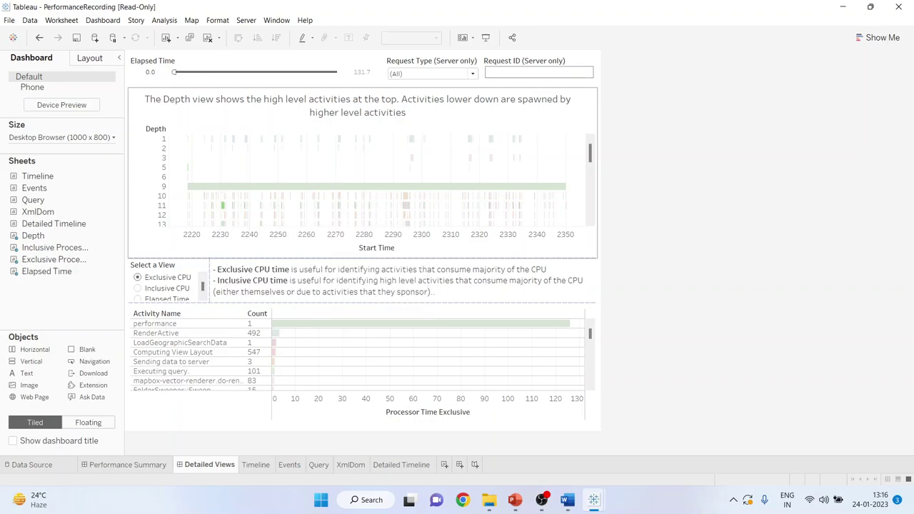
# Highlight the performance, RenderActive, LoadGeographicSearchData and Sending data to server activities in turn, and clear the selection.
pyautogui.click(179, 343)
pyautogui.click(179, 324)
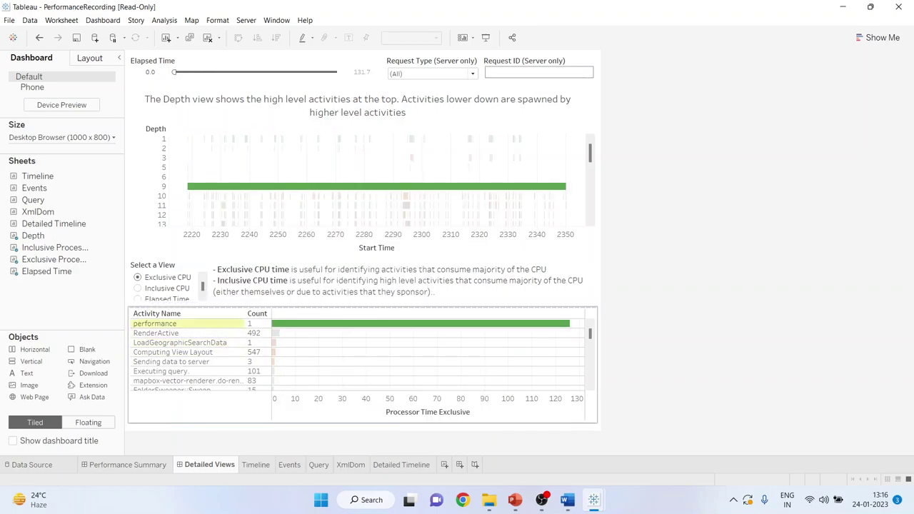
pyautogui.click(156, 332)
pyautogui.click(155, 324)
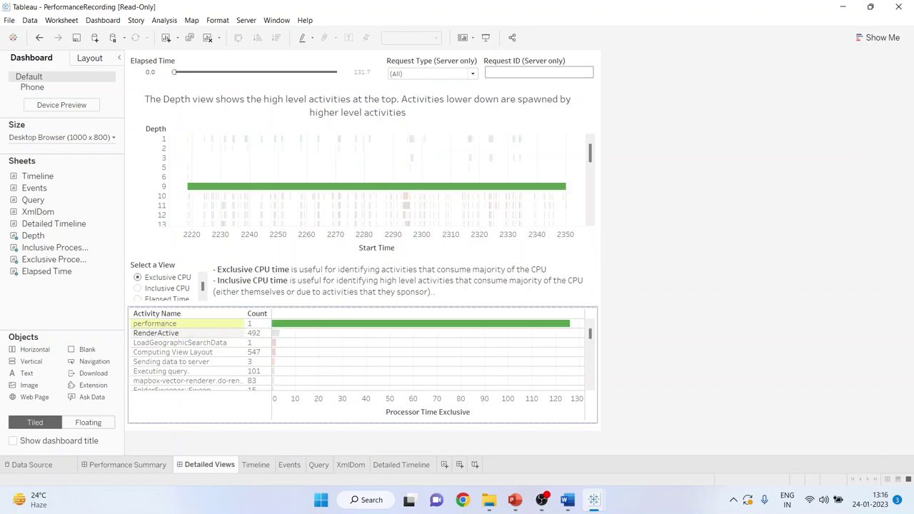
pyautogui.click(156, 333)
pyautogui.click(180, 343)
pyautogui.click(156, 333)
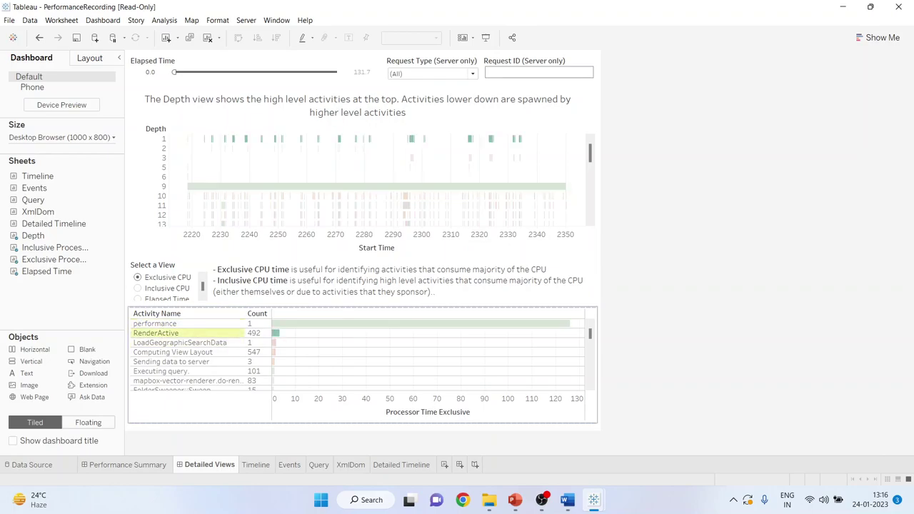
pyautogui.click(179, 343)
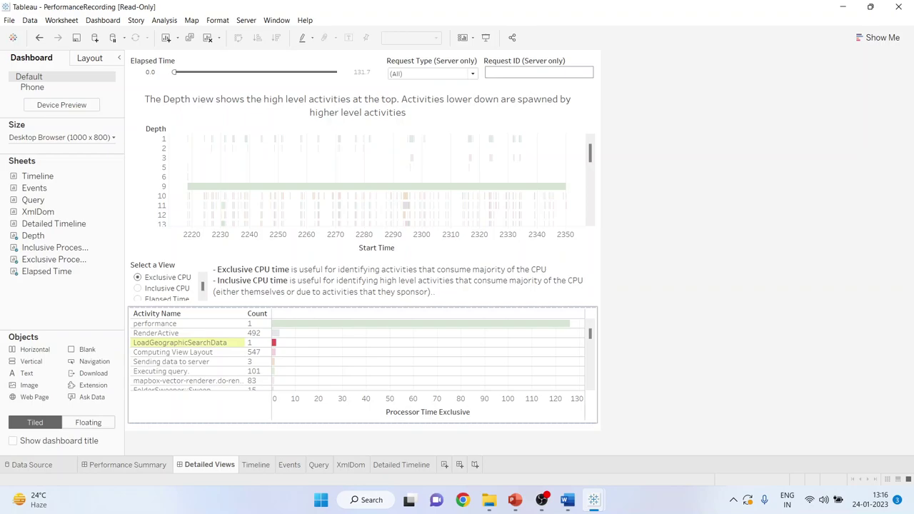
pyautogui.click(299, 372)
pyautogui.click(275, 361)
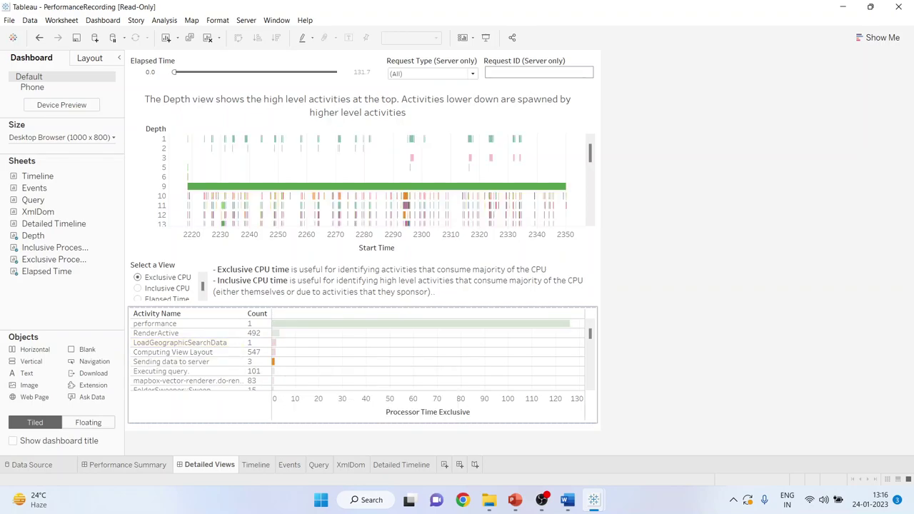
pyautogui.click(274, 361)
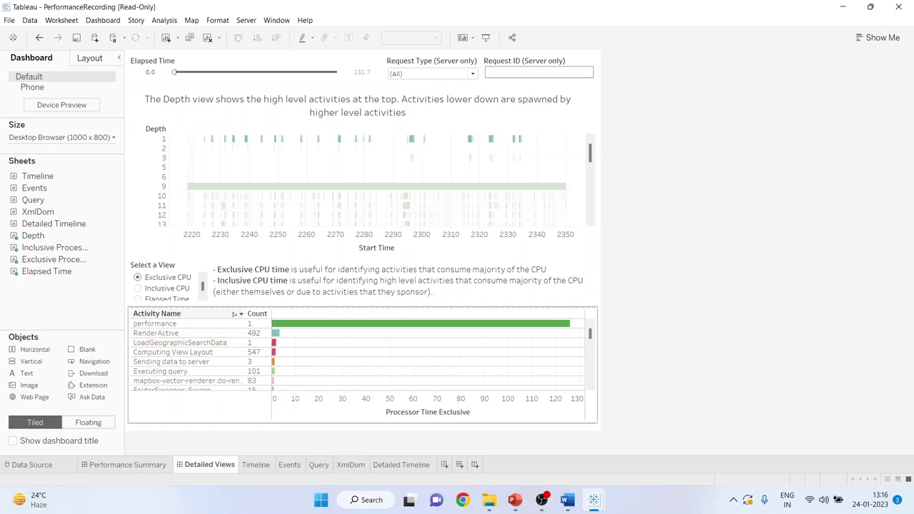
# Compare the activity chart by Inclusive CPU and Elapsed Time, and return it to Exclusive CPU.
pyautogui.click(164, 270)
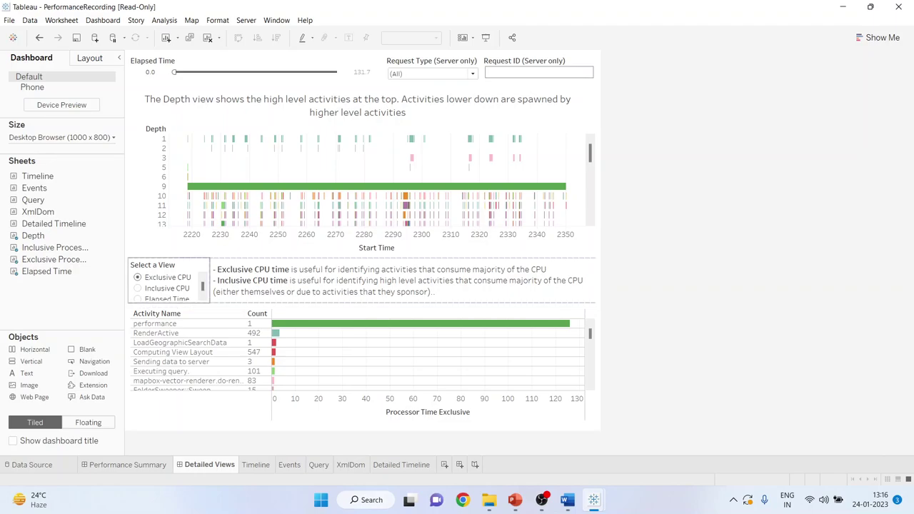
pyautogui.click(138, 288)
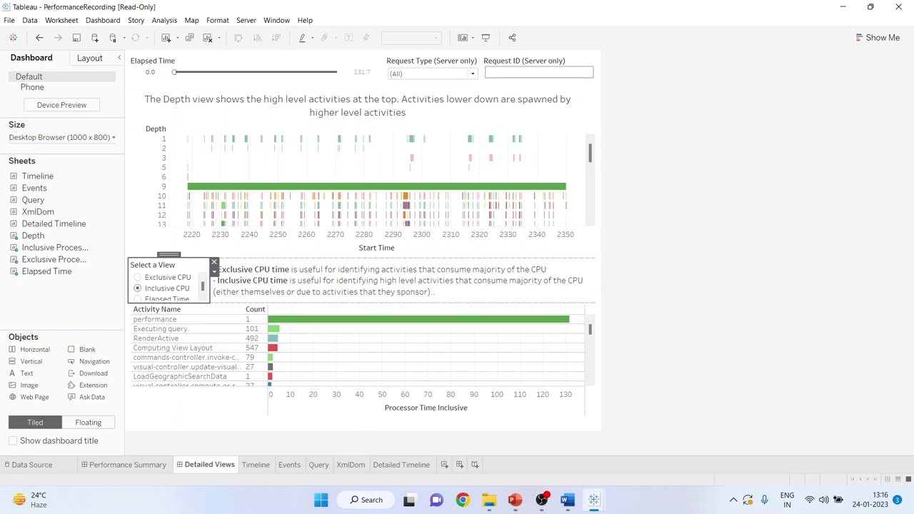
pyautogui.click(138, 299)
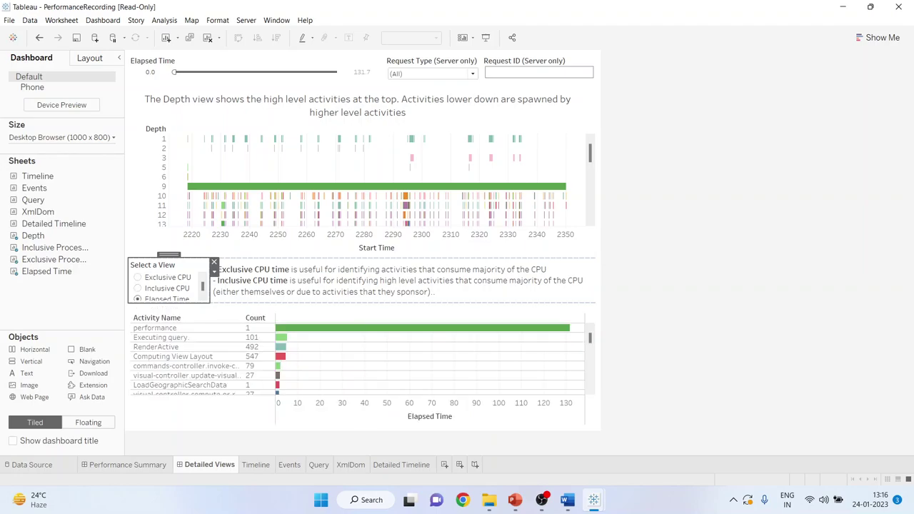
pyautogui.click(138, 288)
pyautogui.click(138, 277)
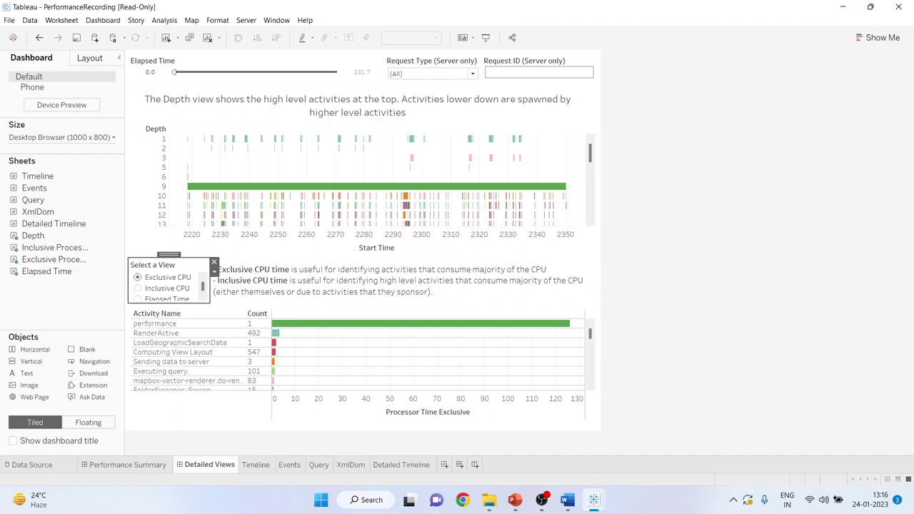
# Switch to the PowerPoint presentation and show its closing Thank You slide.
pyautogui.click(592, 439)
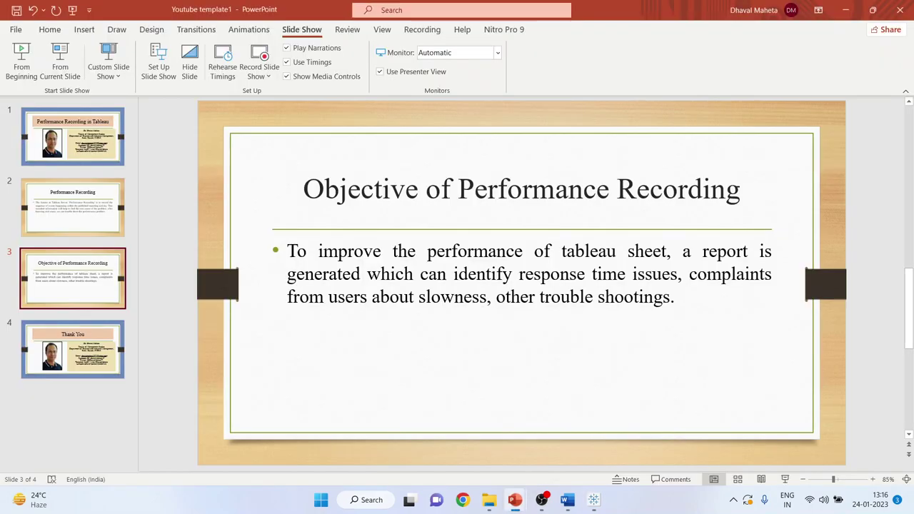
pyautogui.click(72, 349)
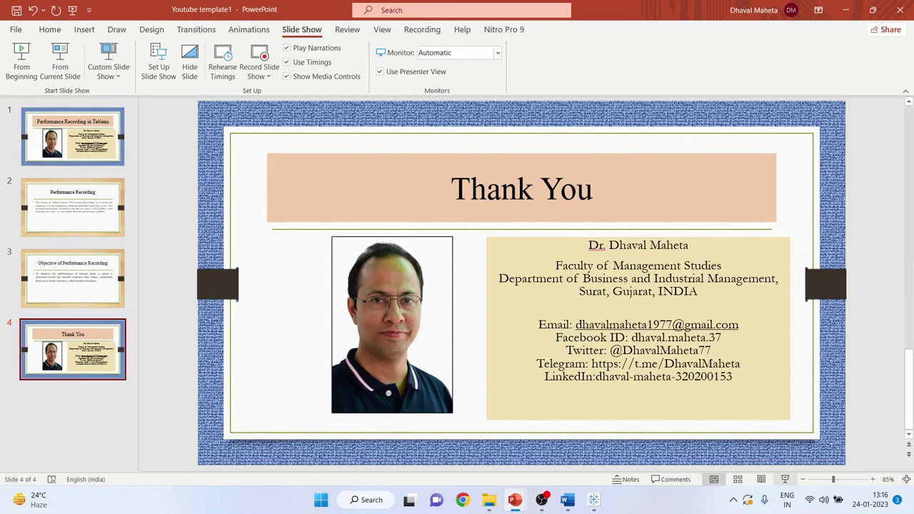